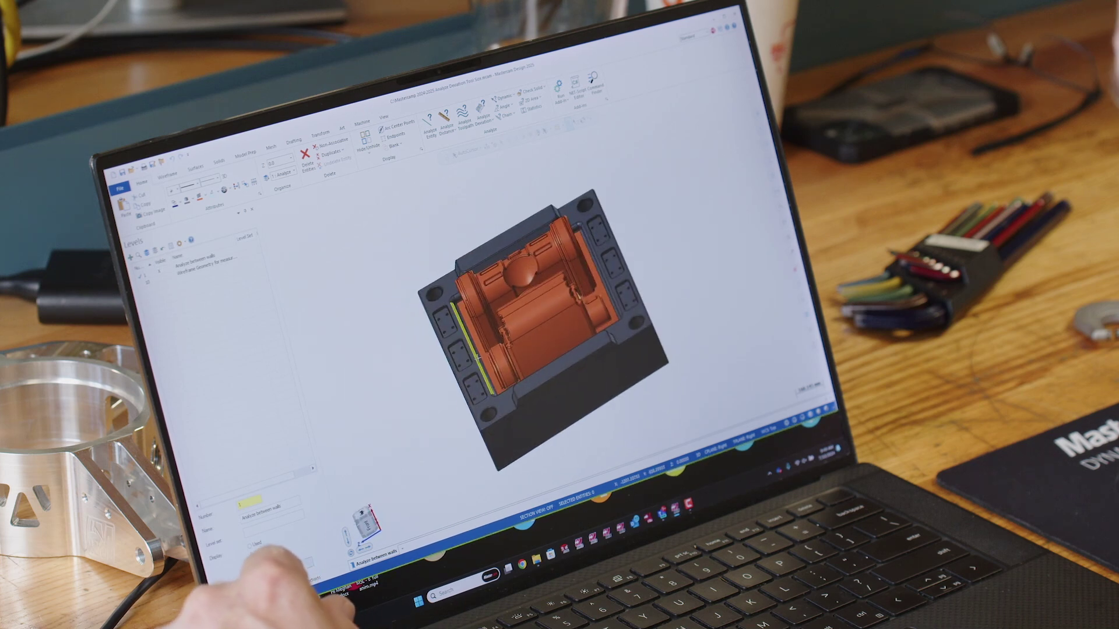
# Measure the distance between the facing wall lines across the narrow gap beside the orange core with Analyze Distance.
pyautogui.scroll(10, 478, 357)
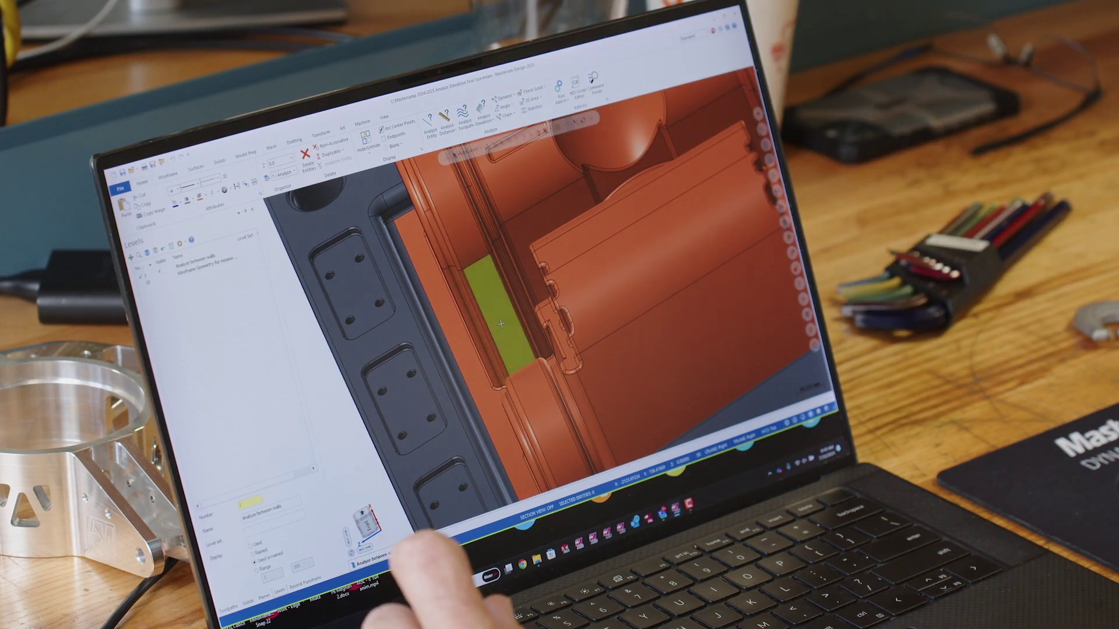
pyautogui.scroll(-5, 501, 323)
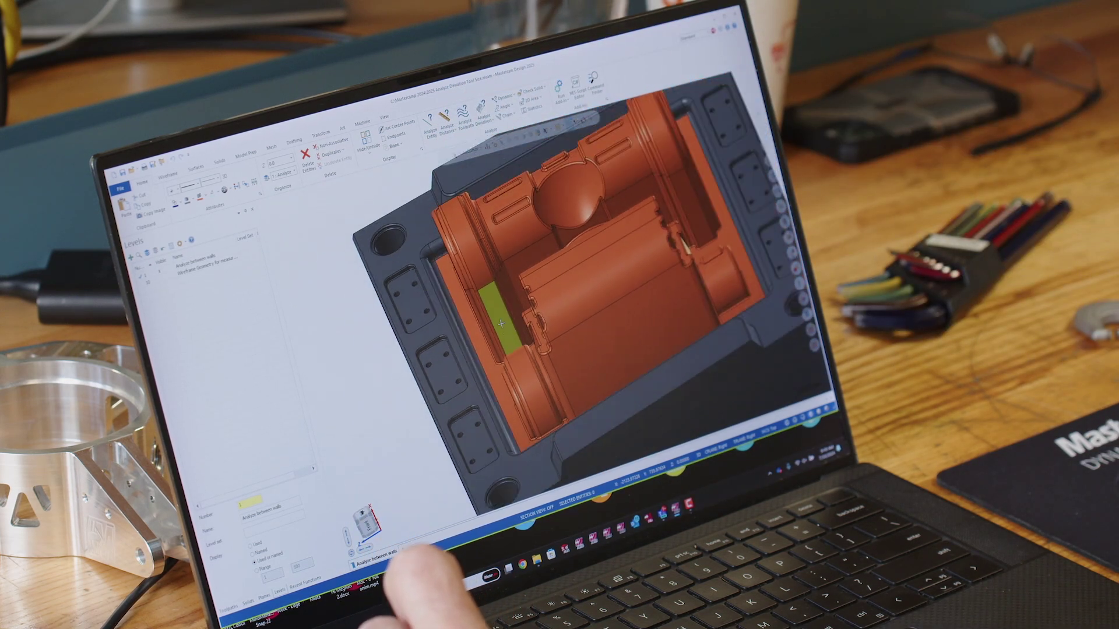
pyautogui.rightClick(341, 326)
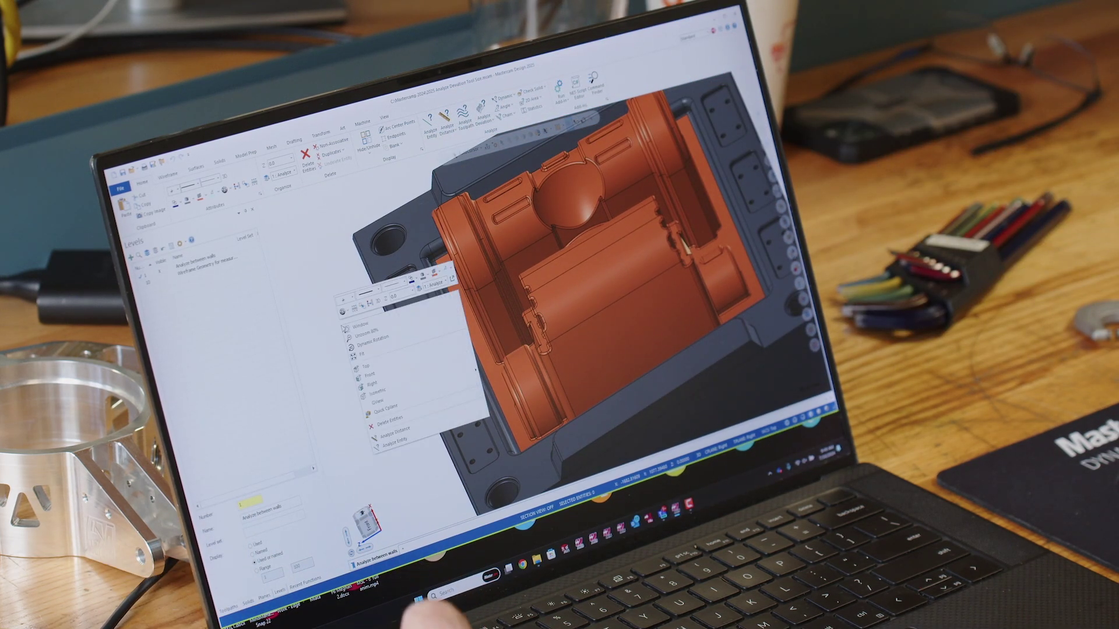
pyautogui.click(391, 434)
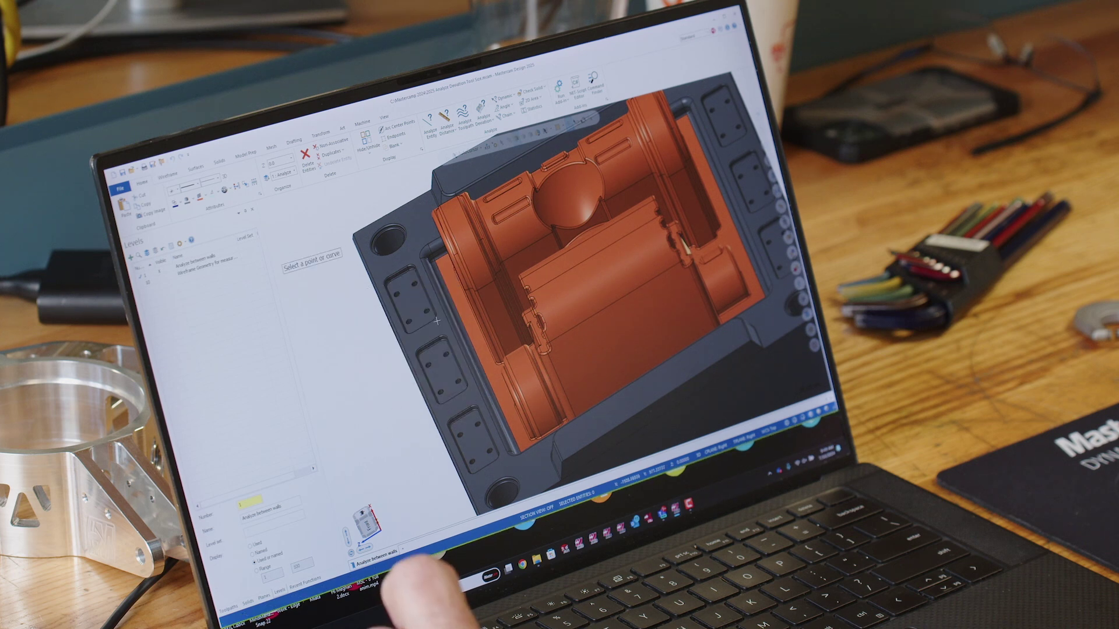
pyautogui.scroll(6, 437, 320)
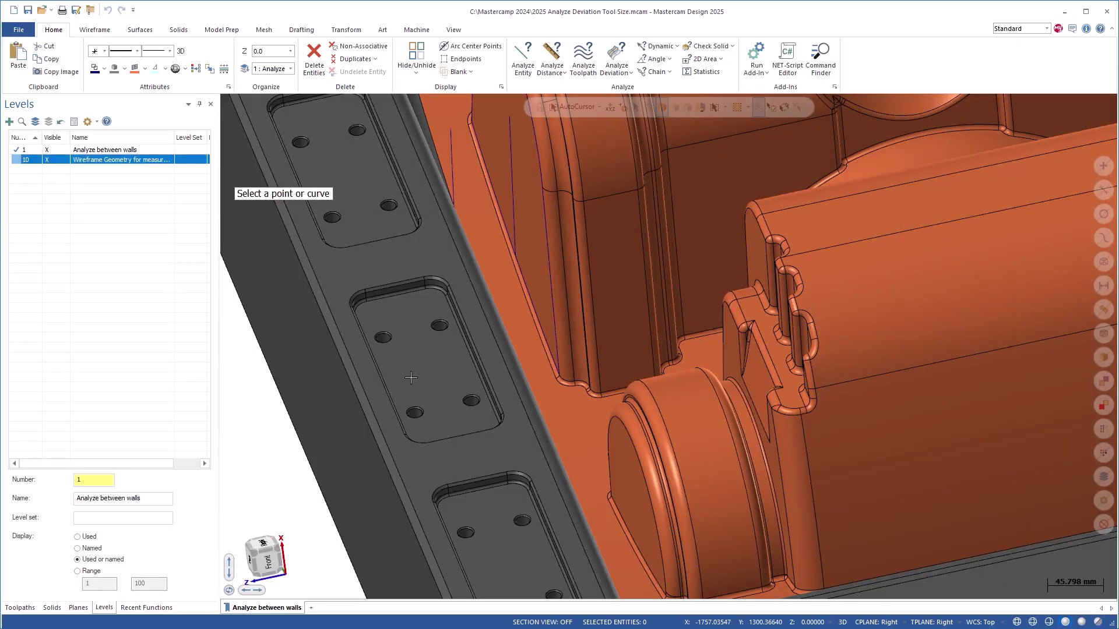
pyautogui.scroll(-3, 664, 550)
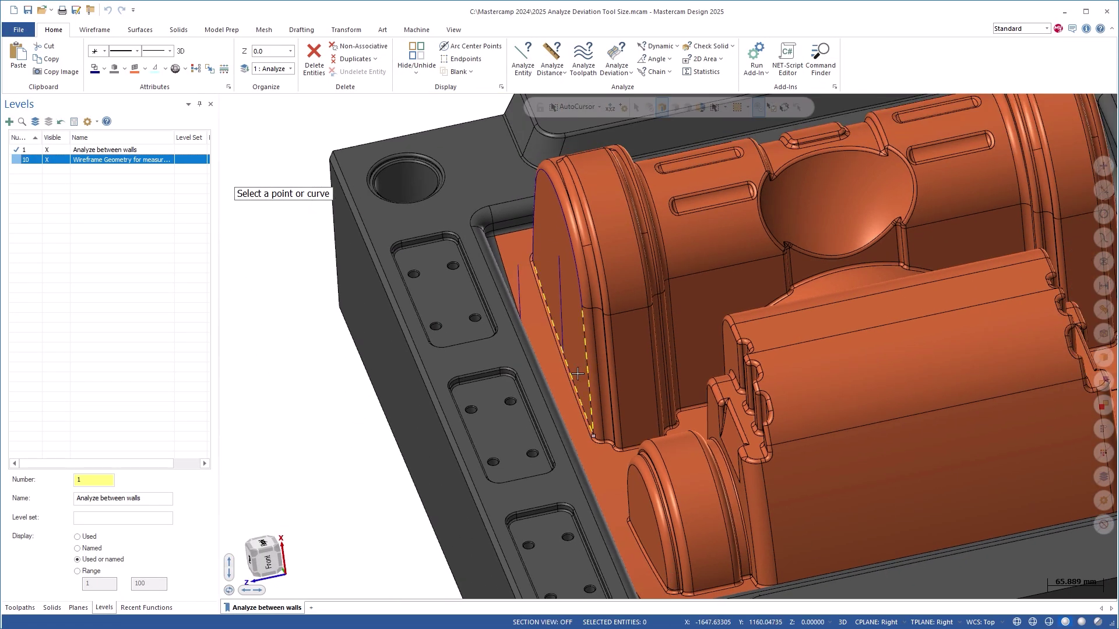
pyautogui.scroll(5, 542, 316)
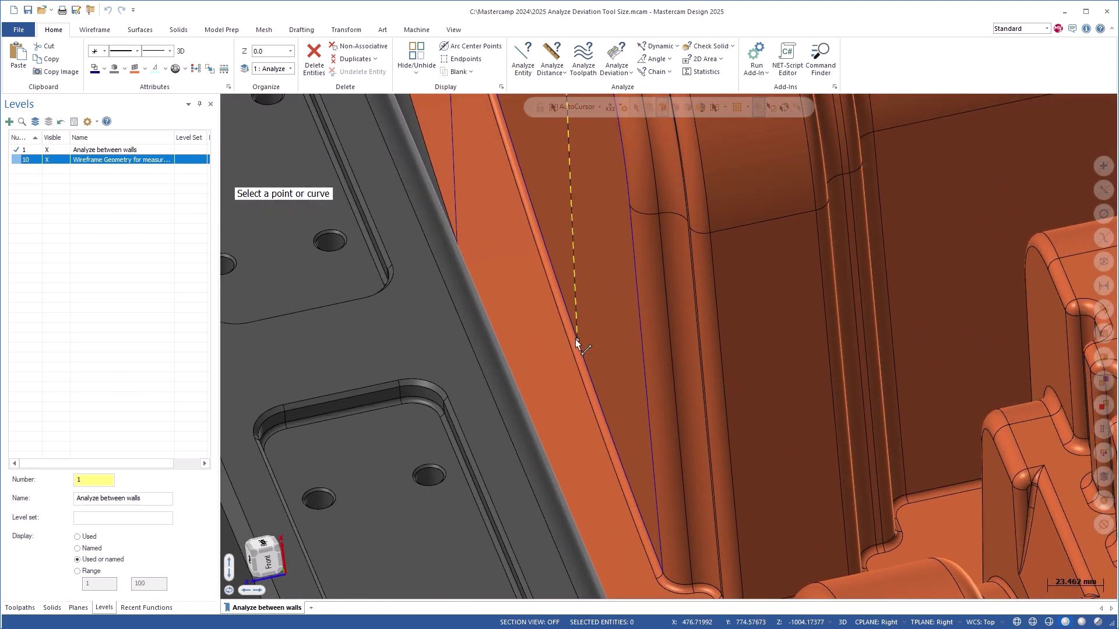
pyautogui.click(576, 342)
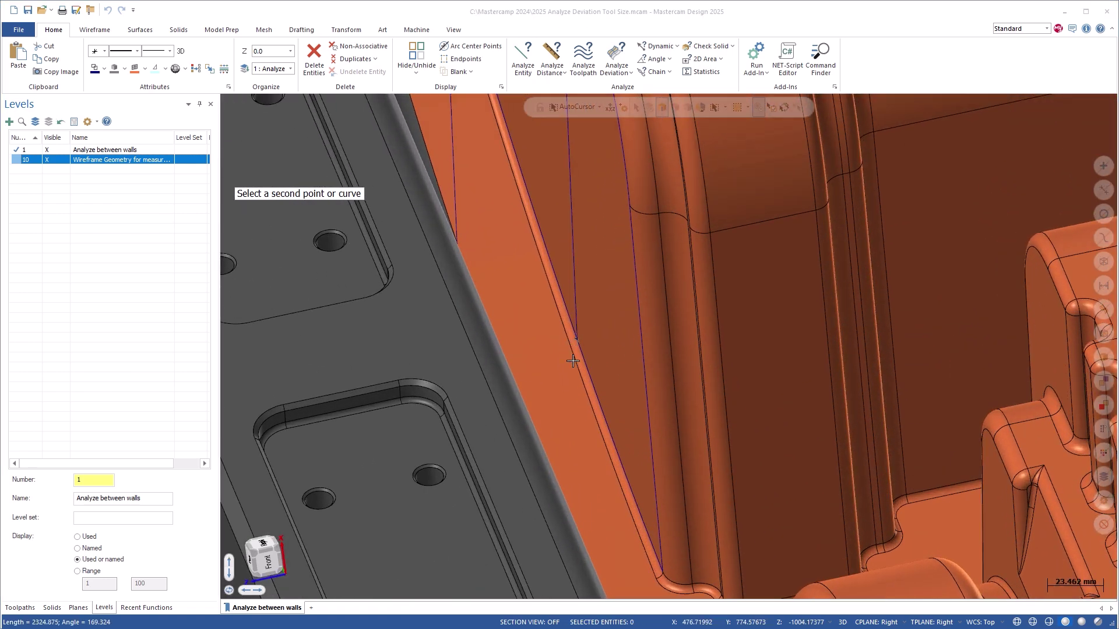
pyautogui.moveTo(560, 373); pyautogui.dragTo(829, 352, button='middle')
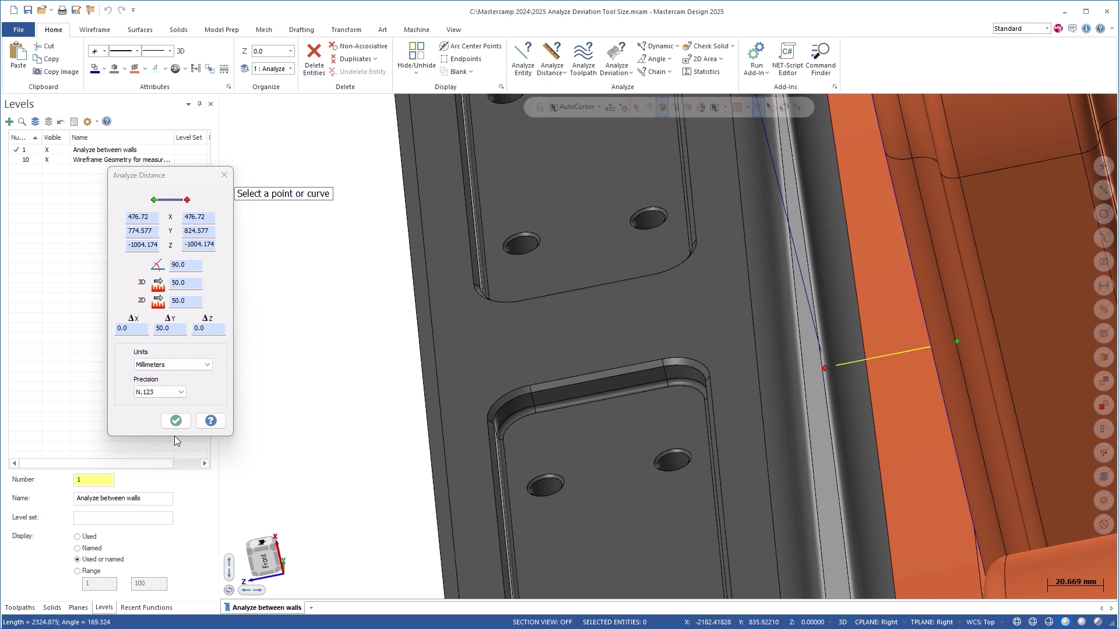
pyautogui.click(176, 420)
# Start a Surface to Surface deviation analysis with the tall orange wall as reference and the facing grey wall as target.
pyautogui.scroll(-3, 462, 242)
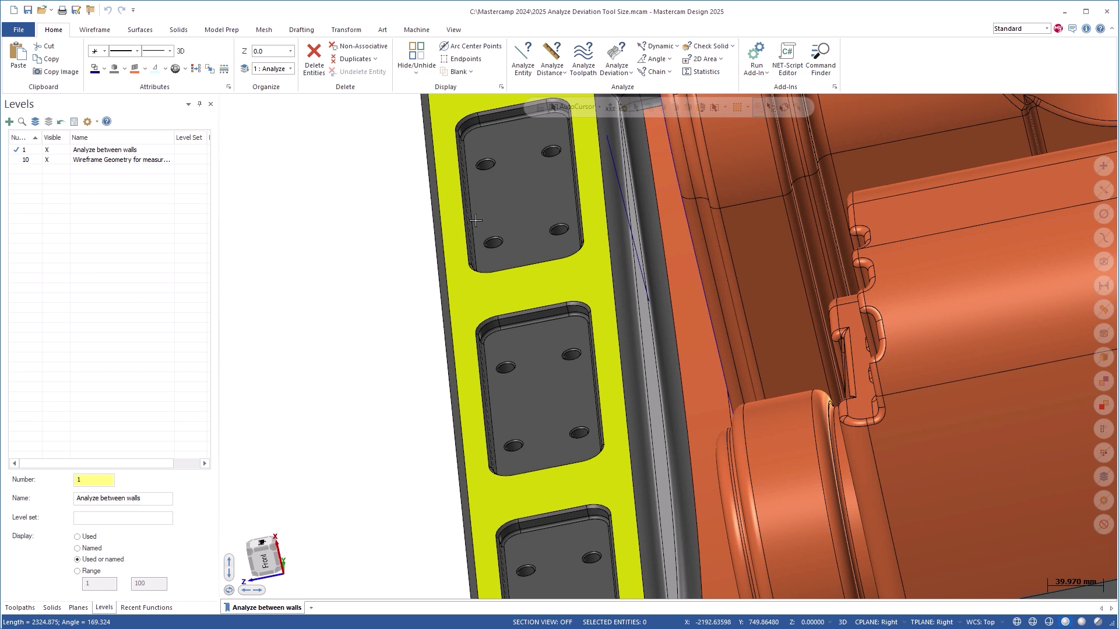
pyautogui.click(619, 72)
pyautogui.click(642, 86)
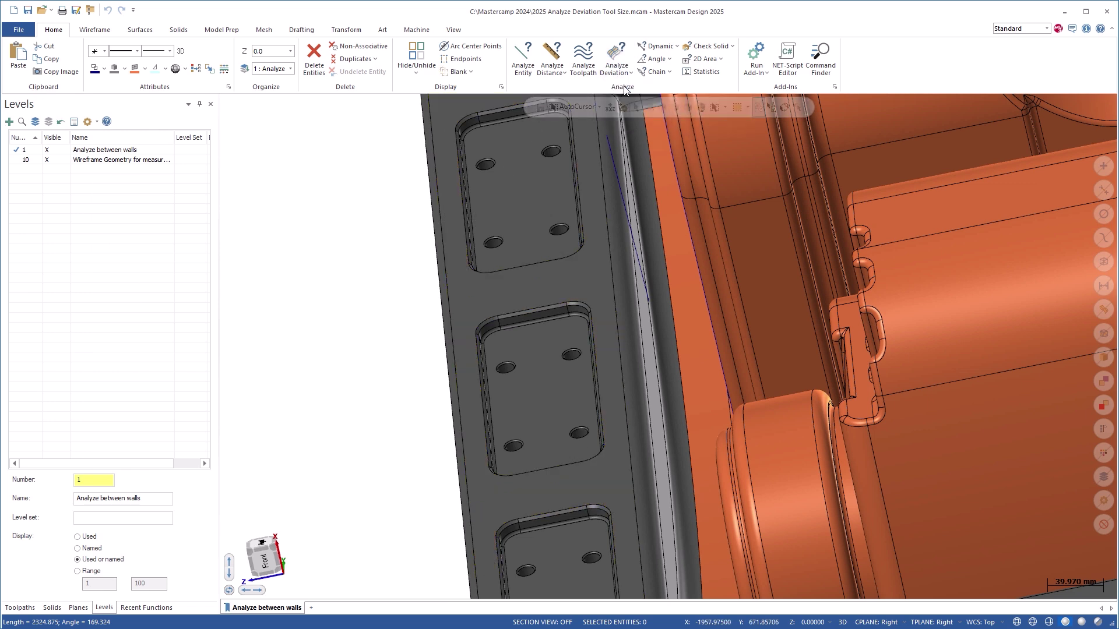
pyautogui.moveTo(410, 324); pyautogui.dragTo(682, 256, button='middle')
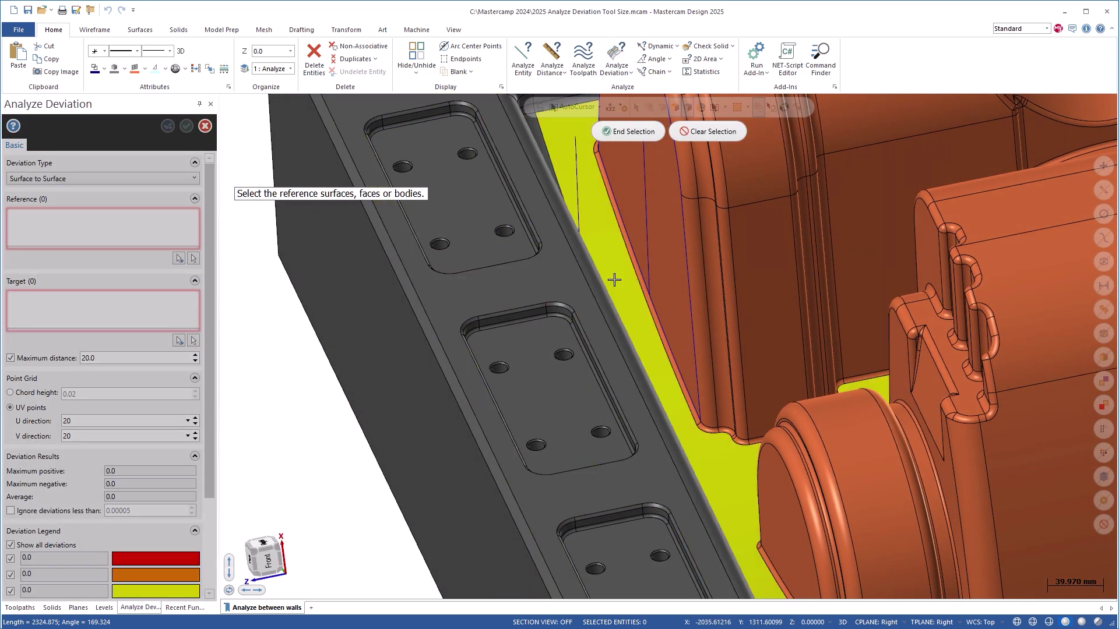
pyautogui.click(685, 252)
pyautogui.click(628, 131)
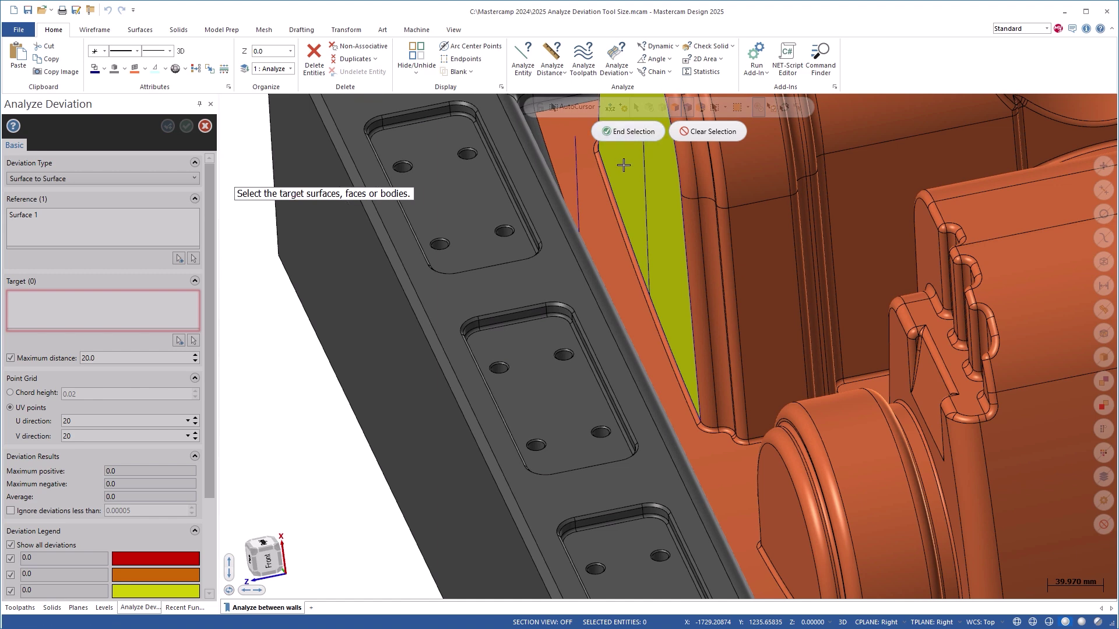
pyautogui.moveTo(663, 273); pyautogui.dragTo(599, 289, button='middle')
pyautogui.click(599, 288)
pyautogui.click(632, 132)
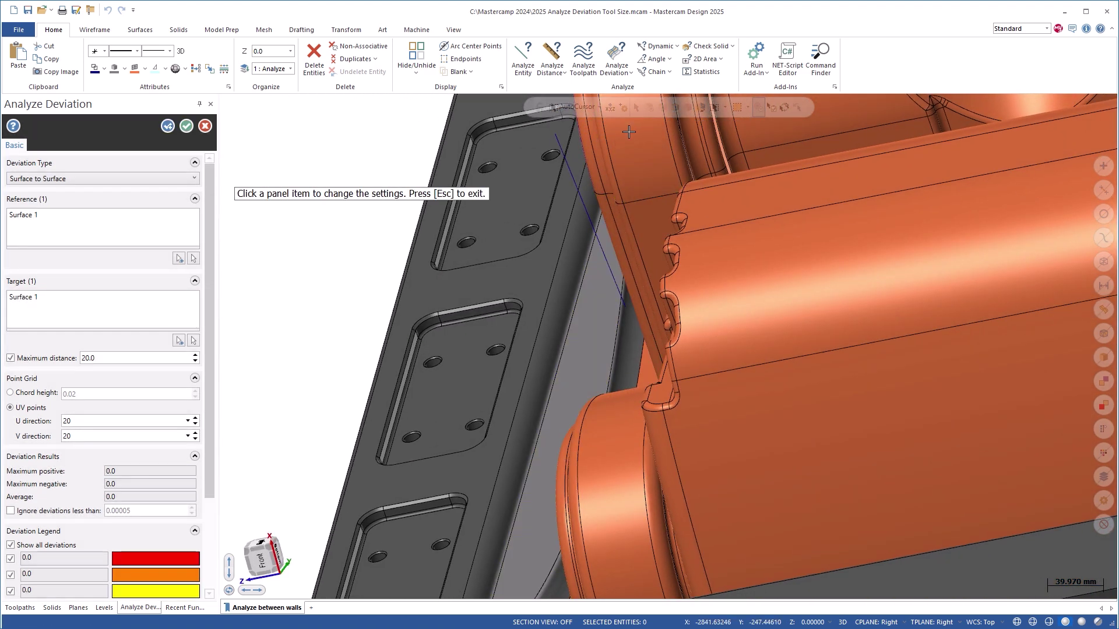
# Set the deviation's maximum distance to 100 and switch the point grid to chord height.
pyautogui.moveTo(601, 274); pyautogui.dragTo(653, 352, button='middle')
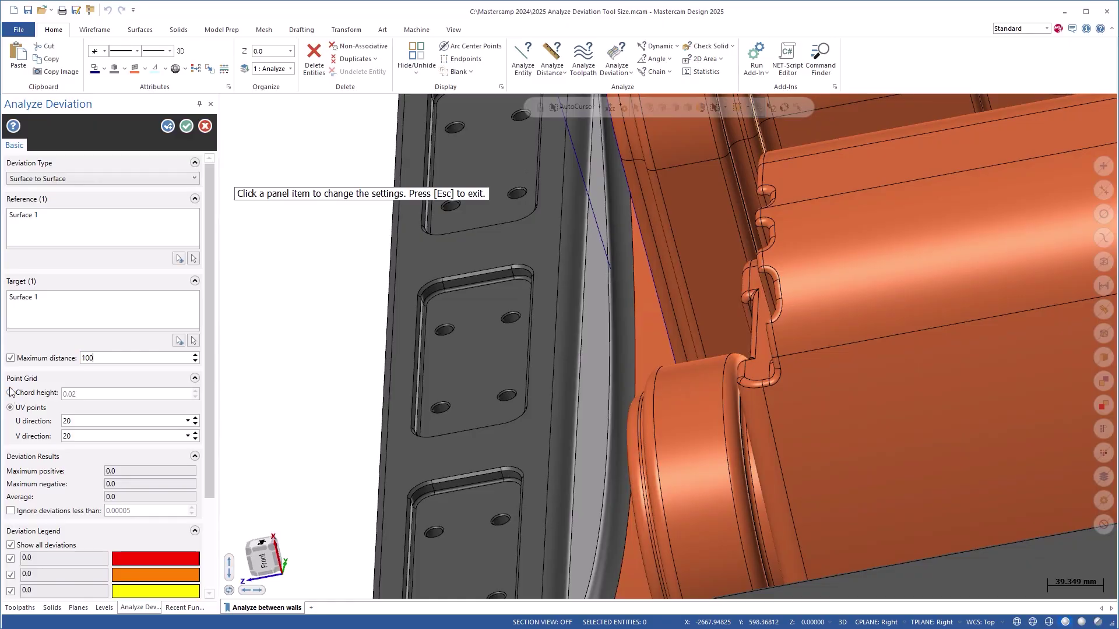
pyautogui.press('Return')
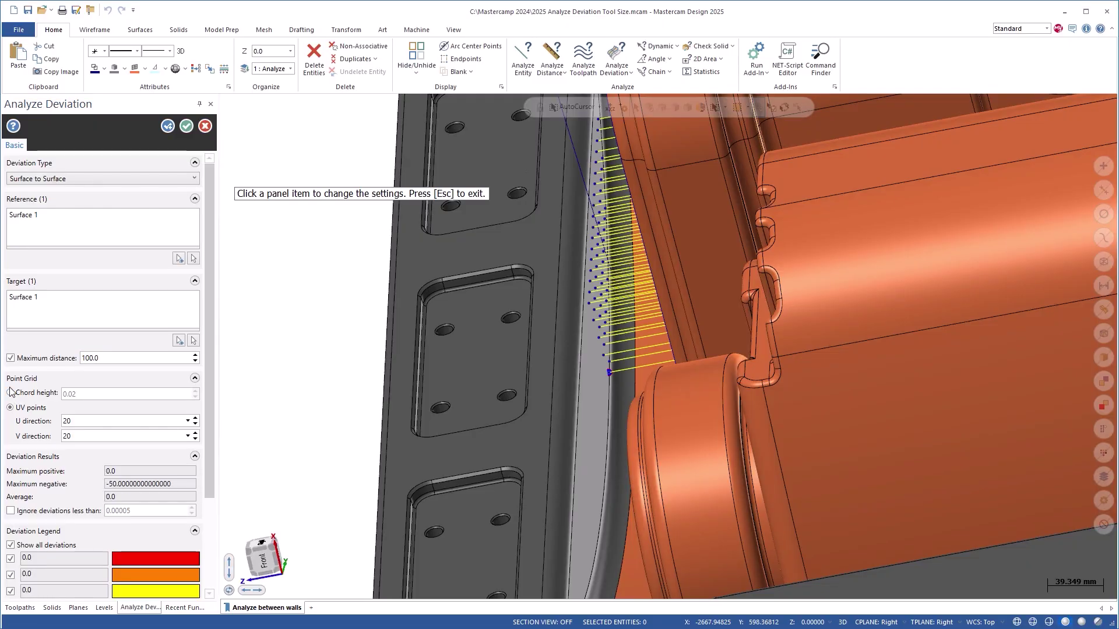
pyautogui.moveTo(740, 250)
pyautogui.mouseDown(button='middle')
pyautogui.moveTo(676, 233)
pyautogui.moveTo(693, 246)
pyautogui.mouseUp(button='middle')
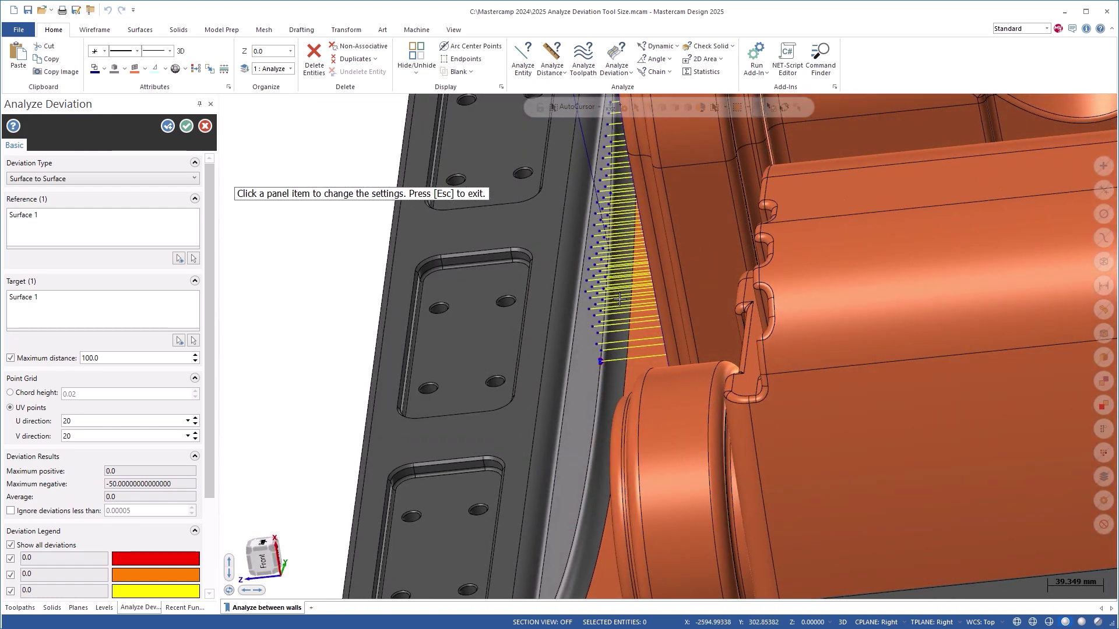
pyautogui.scroll(3, 619, 298)
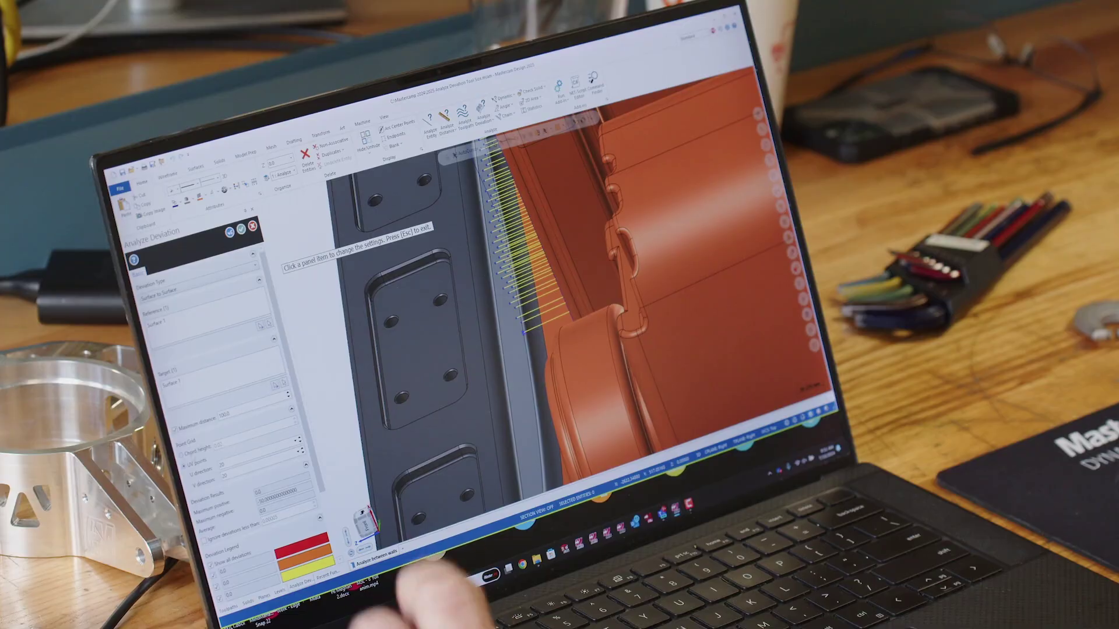
pyautogui.click(181, 454)
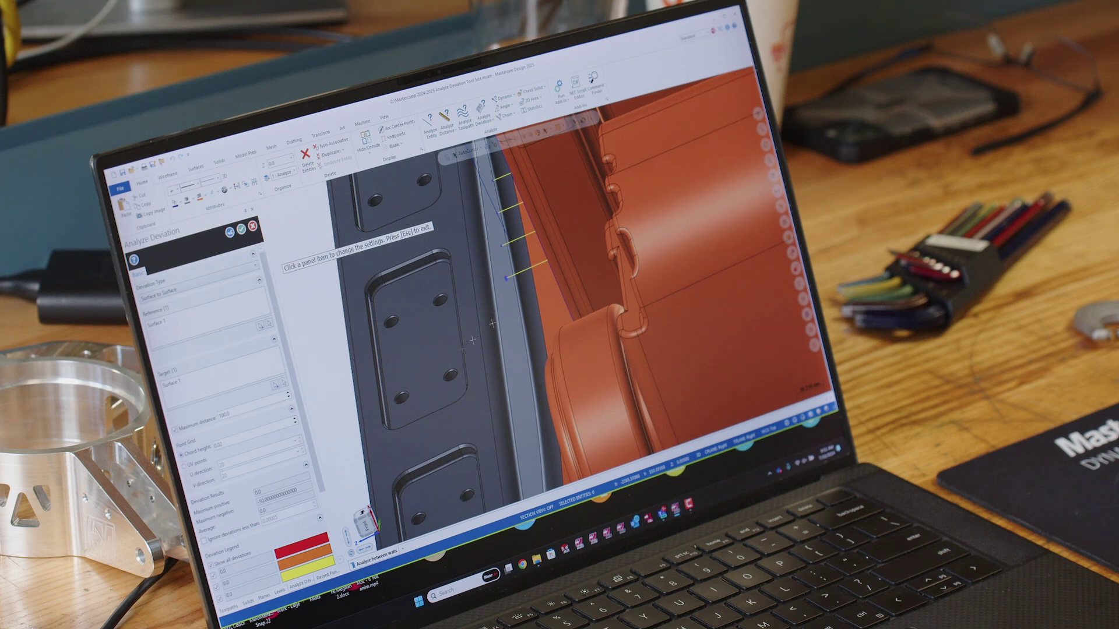
pyautogui.moveTo(570, 251); pyautogui.dragTo(593, 235, button='middle')
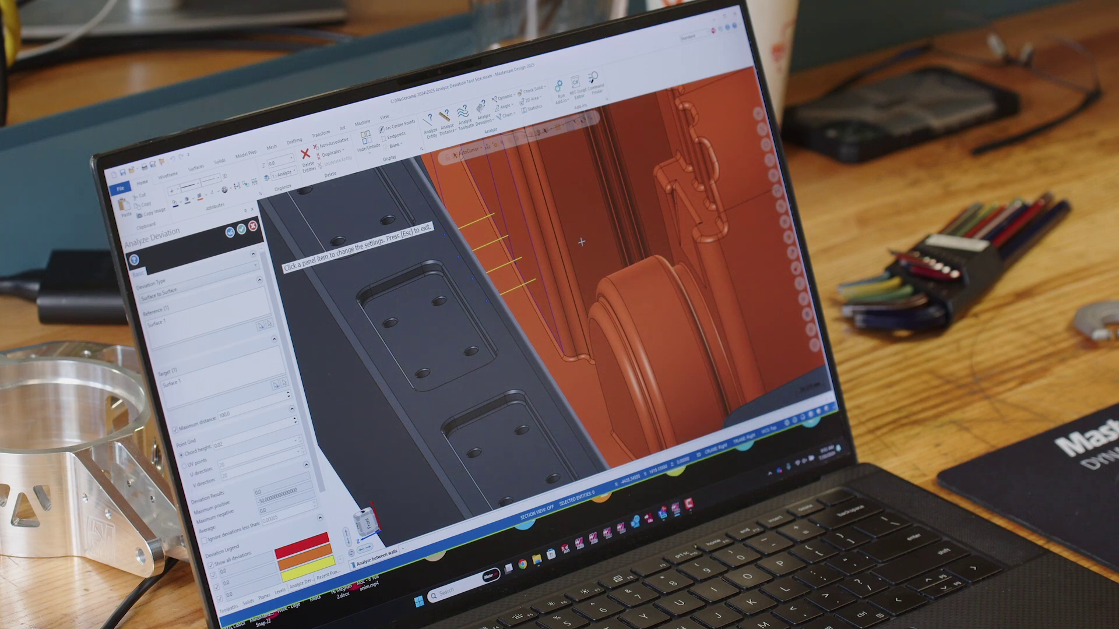
pyautogui.moveTo(581, 242); pyautogui.dragTo(561, 241, button='middle')
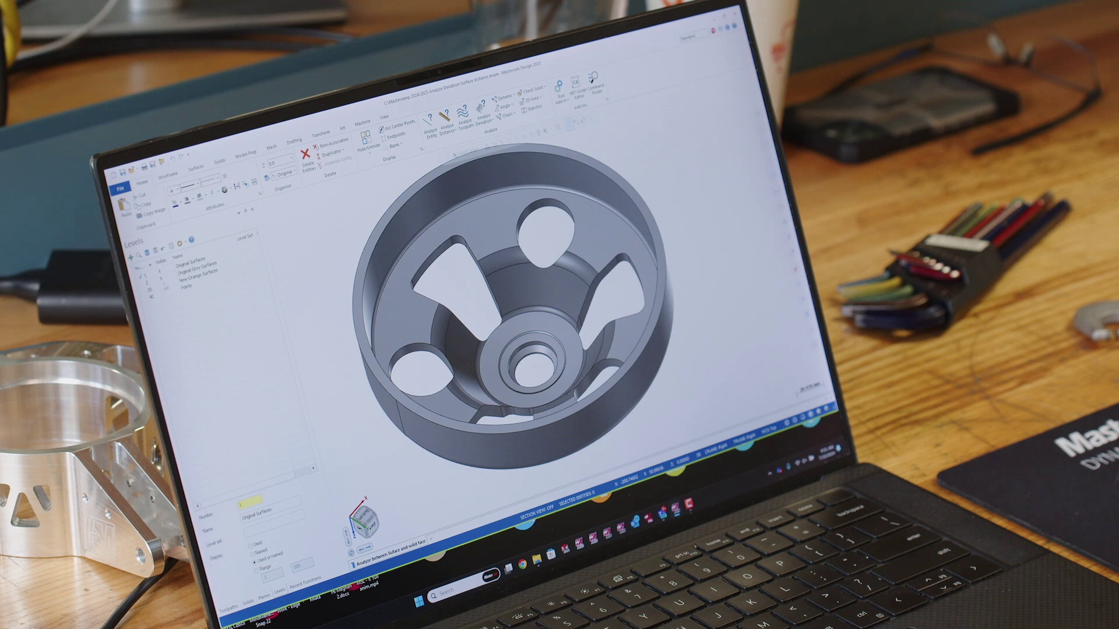
# Start a Surface to Surface deviation analysis on the wheel, selecting the dark grey surfaces by colour as reference.
pyautogui.click(406, 328)
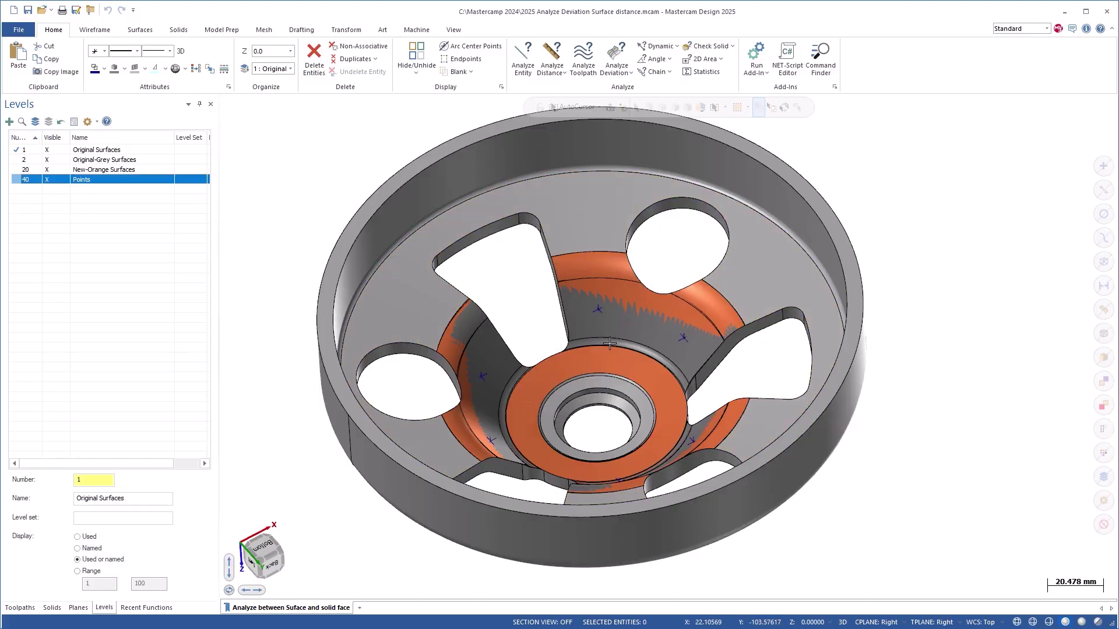
pyautogui.scroll(4, 692, 350)
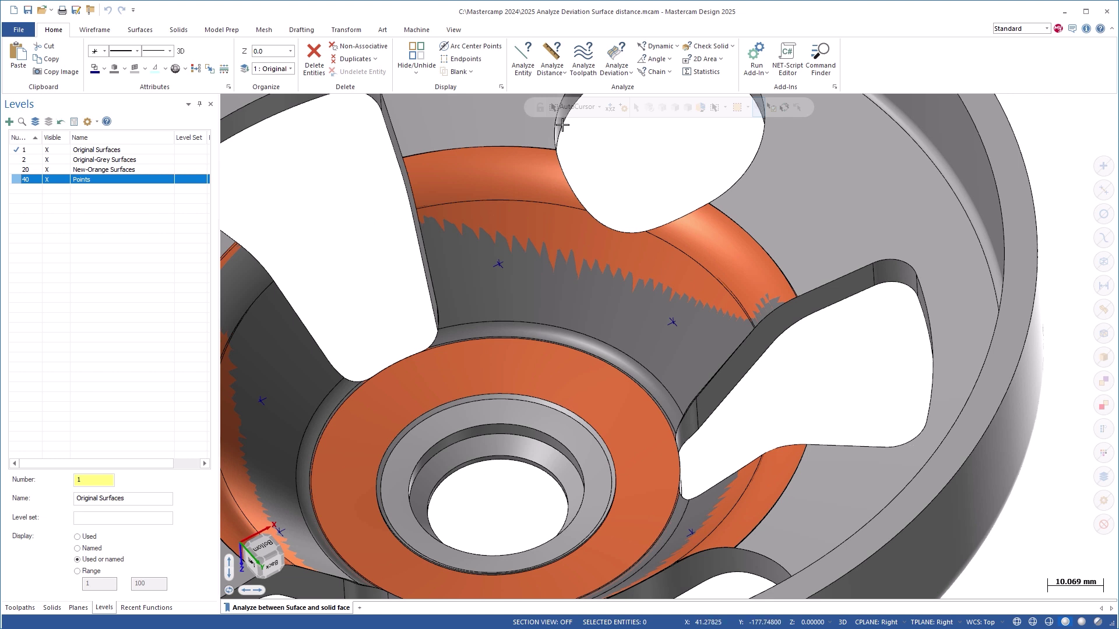
pyautogui.click(619, 70)
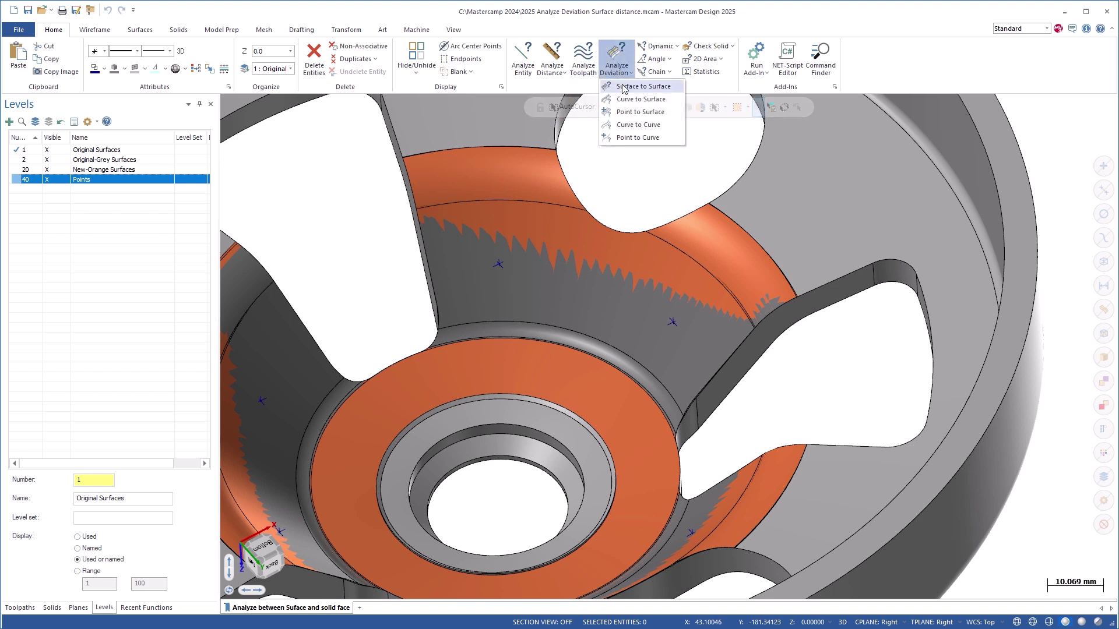
pyautogui.click(625, 87)
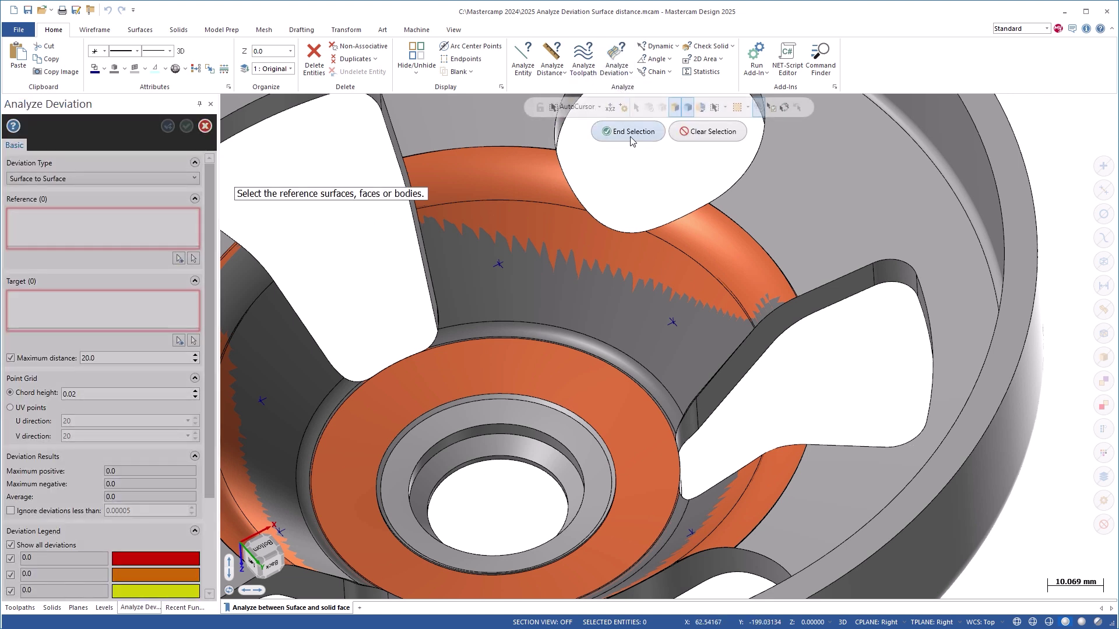
pyautogui.click(1104, 453)
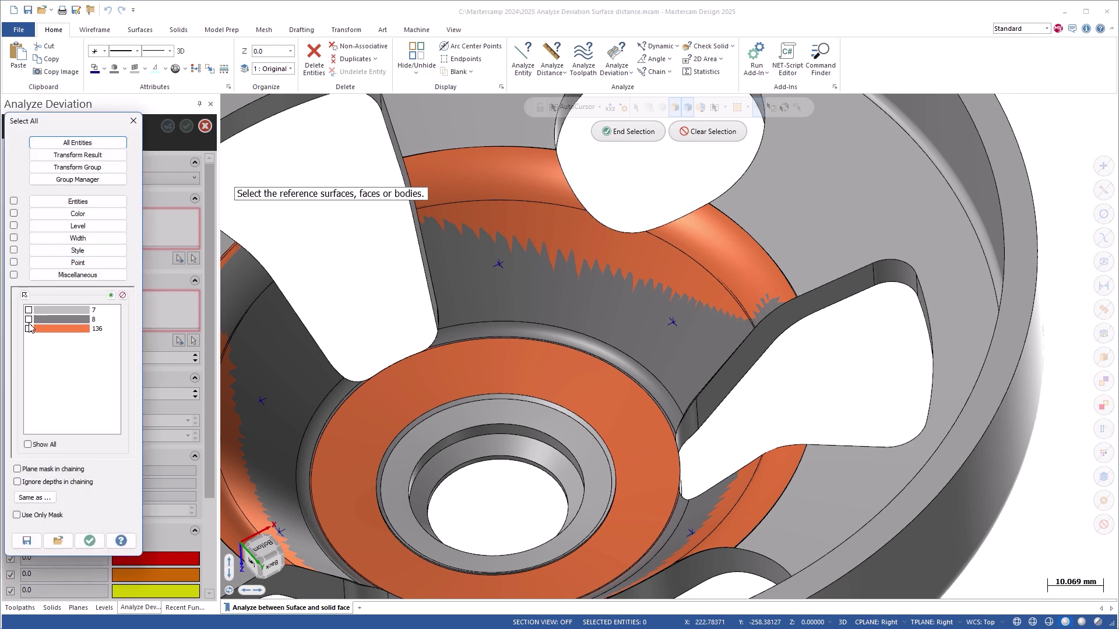
pyautogui.click(89, 542)
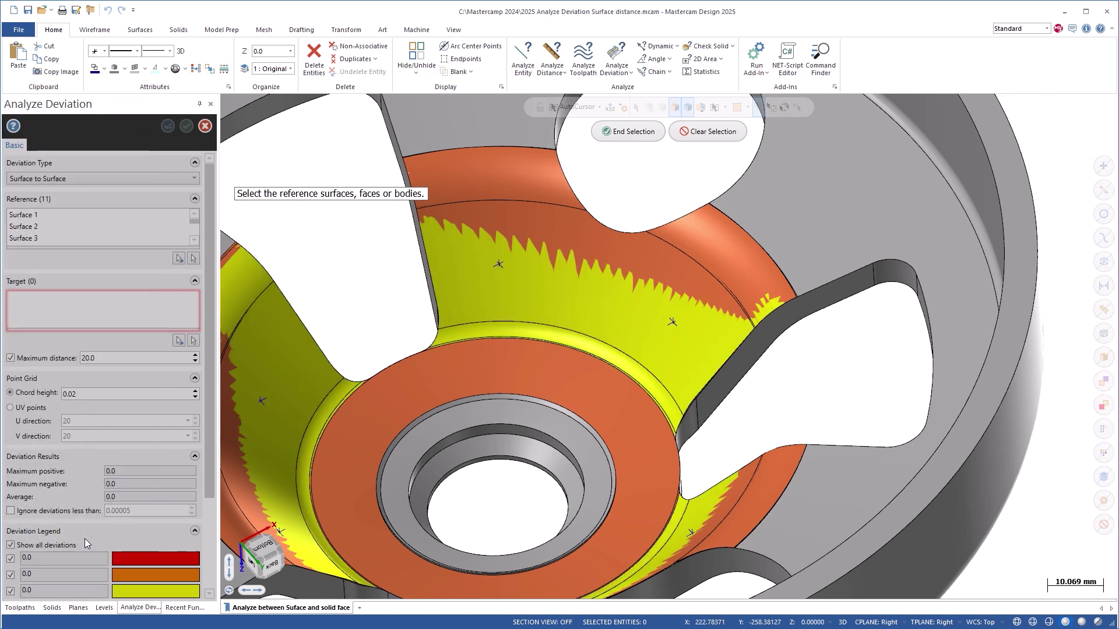
pyautogui.click(639, 139)
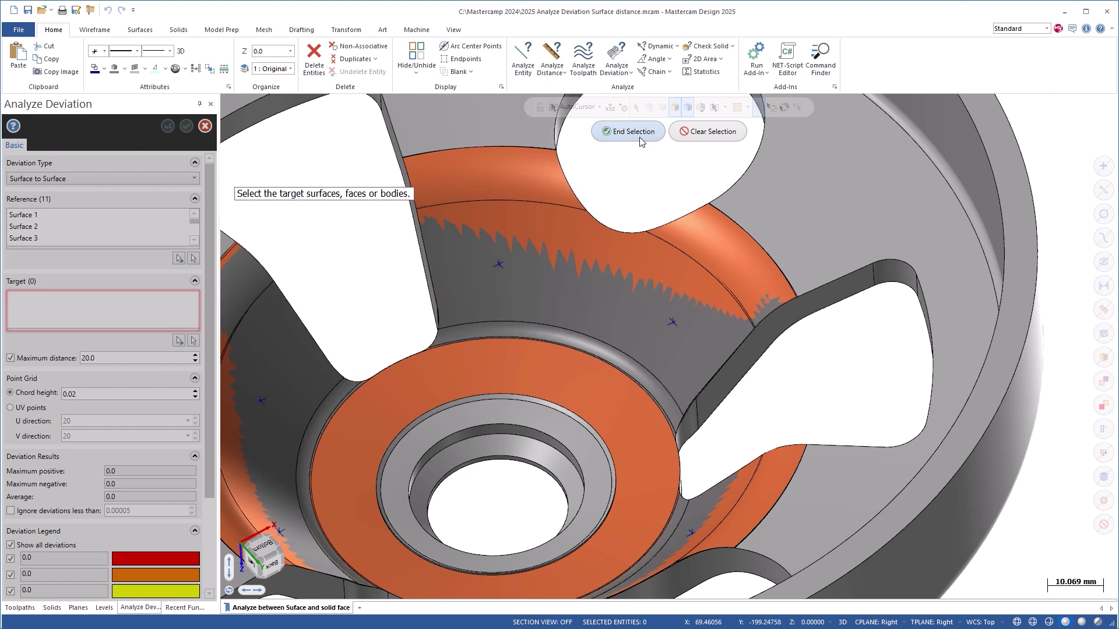
# Select the orange surfaces by colour 136 as the deviation target and examine the plotted deviation points.
pyautogui.click(1102, 453)
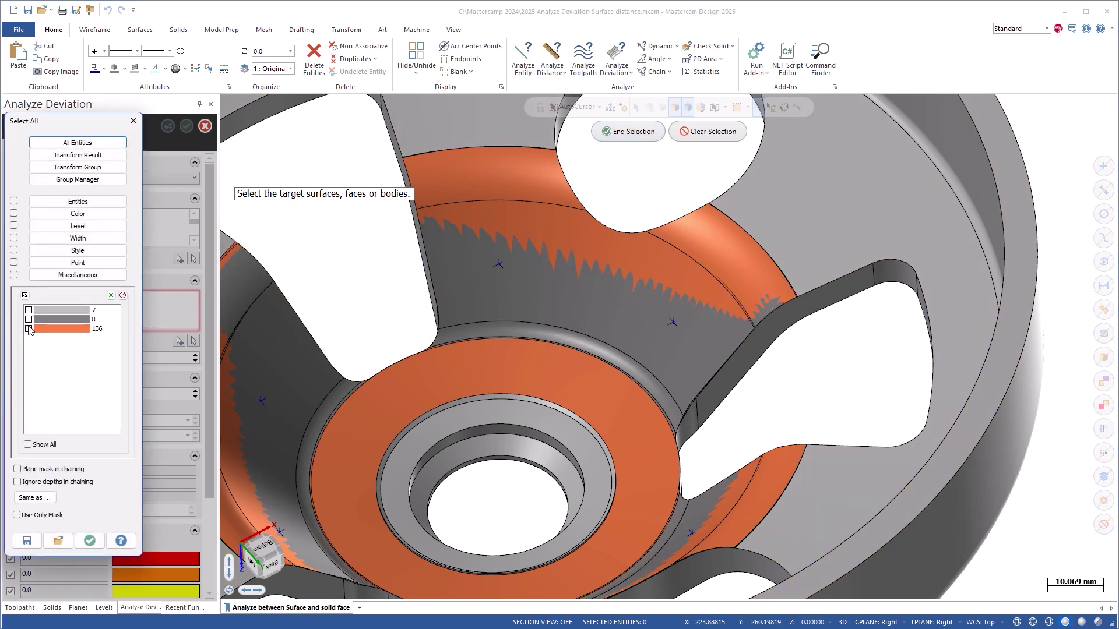
pyautogui.click(88, 542)
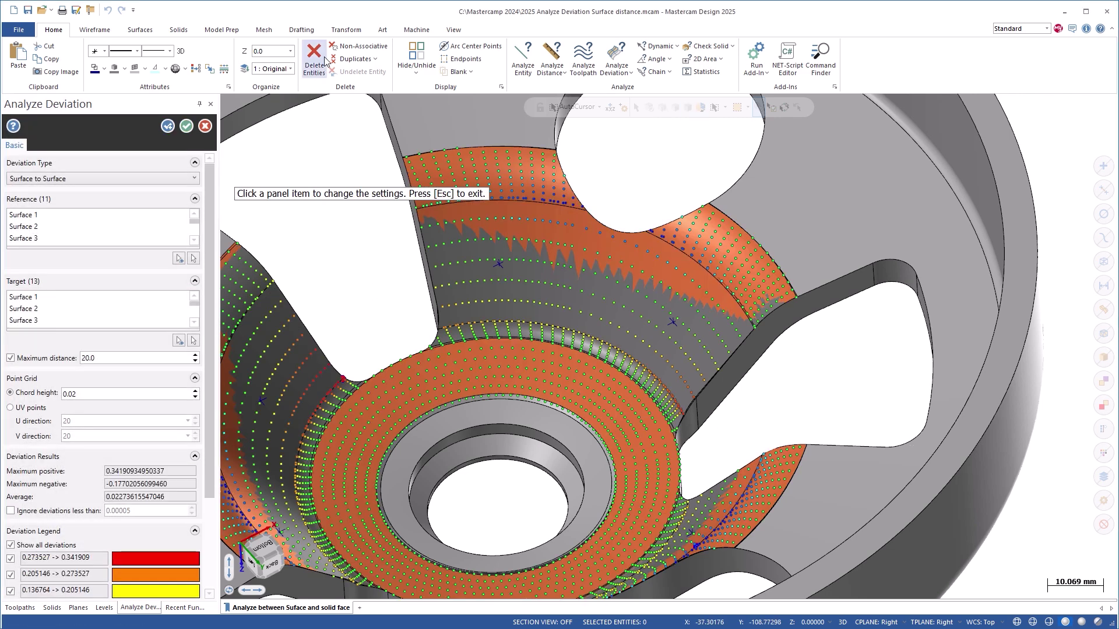
pyautogui.moveTo(600, 303); pyautogui.dragTo(642, 278, button='middle')
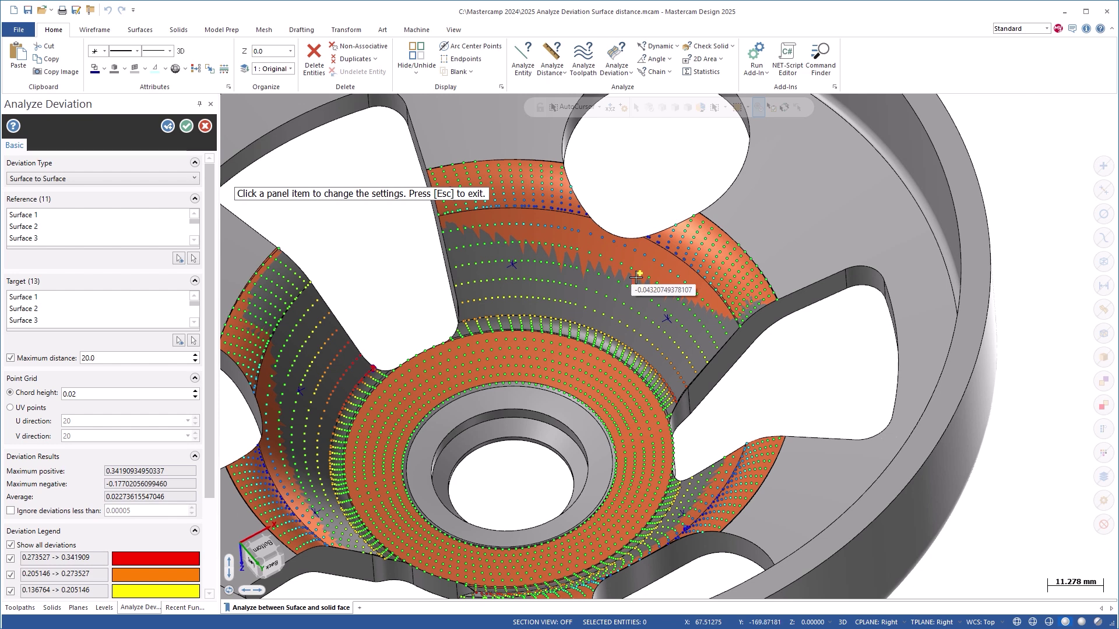
pyautogui.scroll(-2, 637, 276)
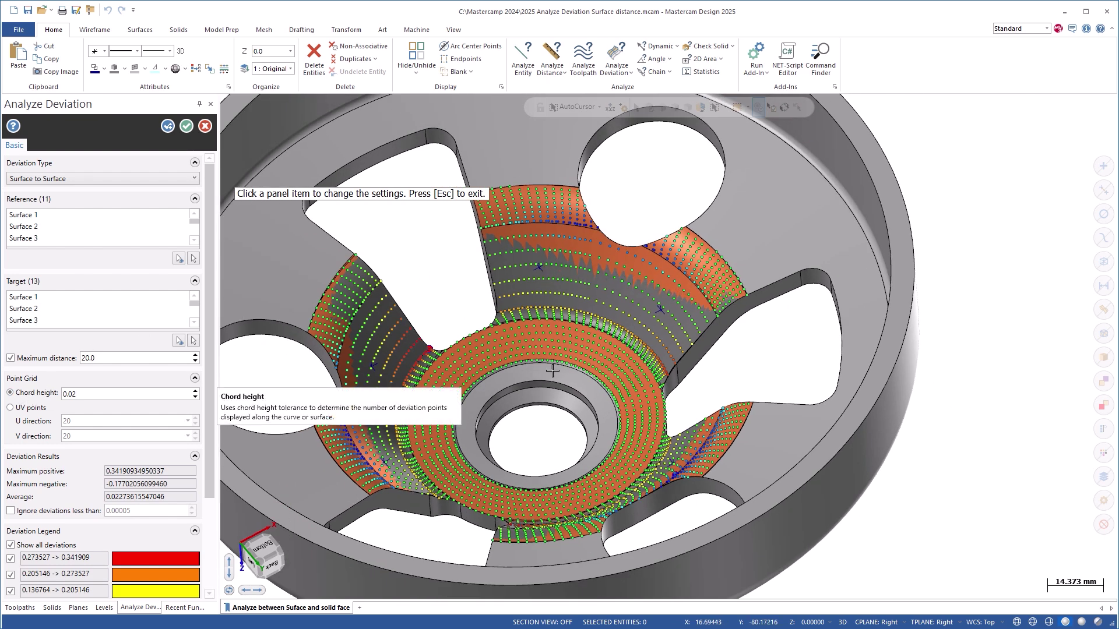
# Switch the deviation point grid to UV points and inspect a point's value on the hub's conical wall.
pyautogui.scroll(2, 578, 368)
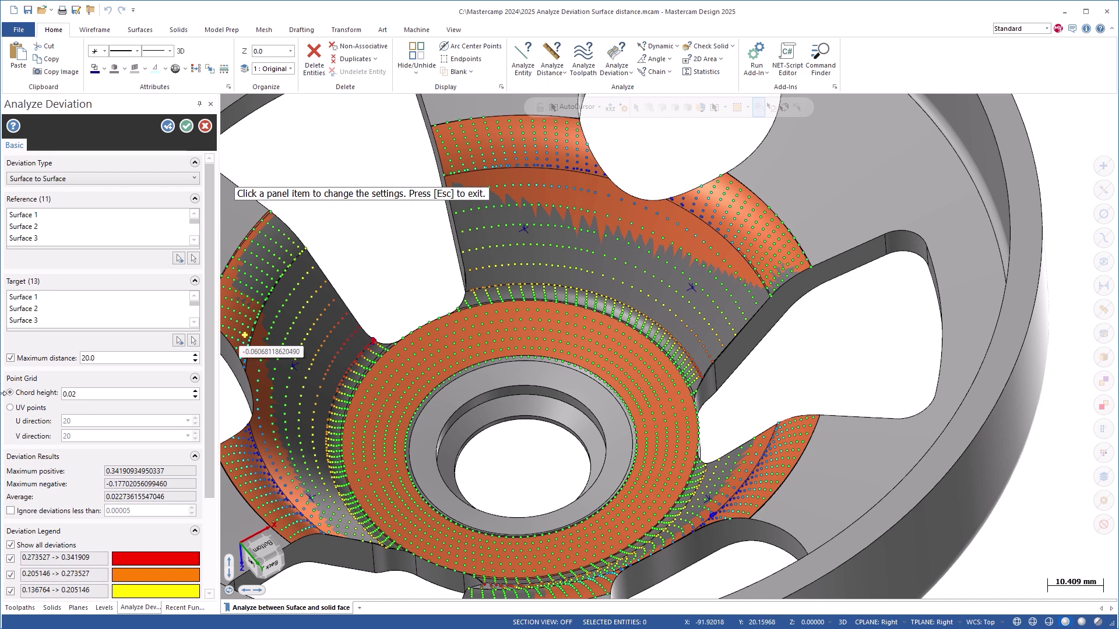
pyautogui.click(10, 408)
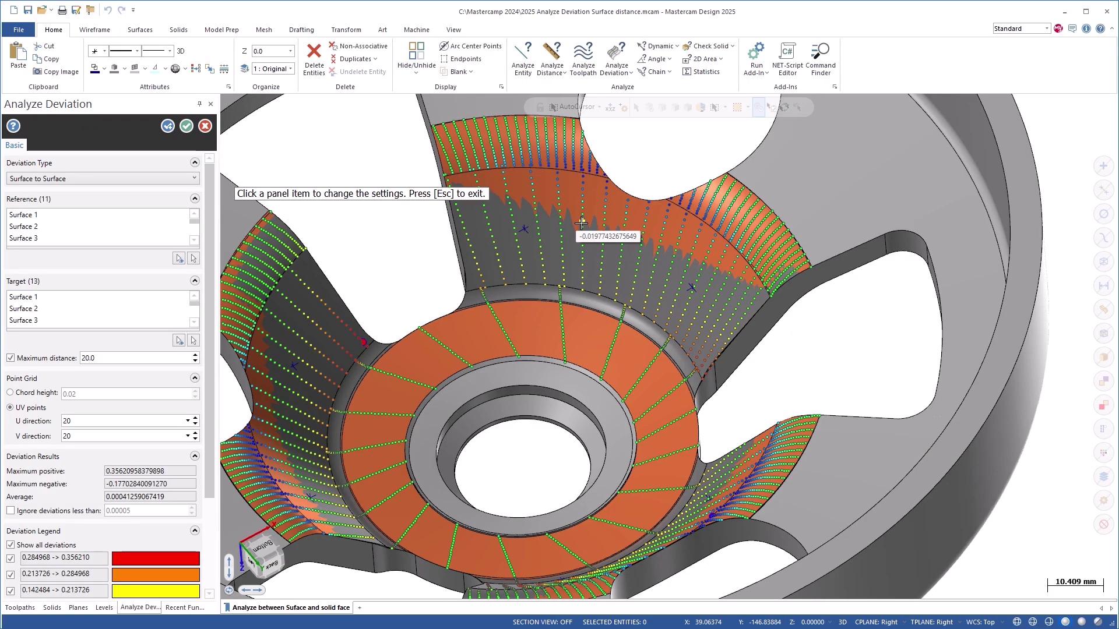
pyautogui.moveTo(593, 254)
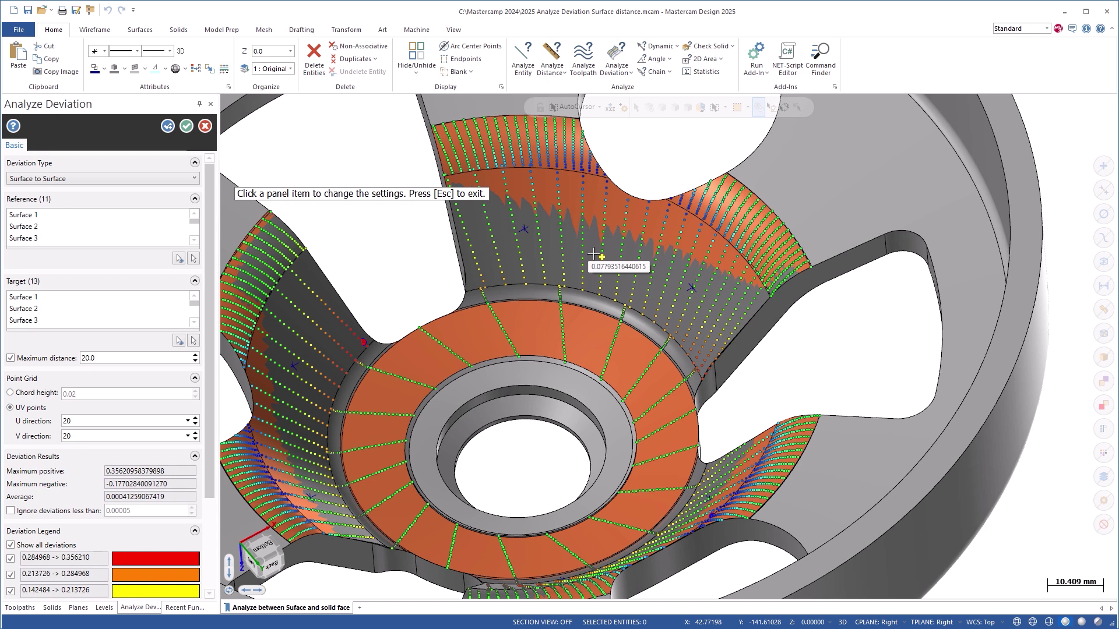
# Inspect individual deviation points on the wheel, review the results and full colour legend, and finish the Surface to Surface analysis.
pyautogui.moveTo(691, 204)
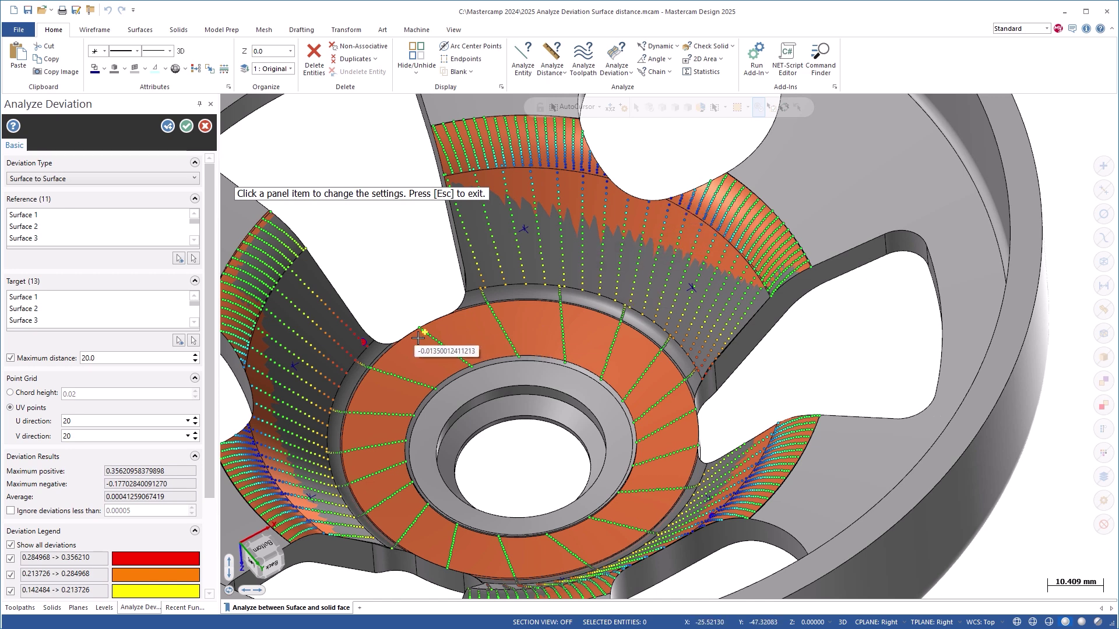
pyautogui.moveTo(354, 334)
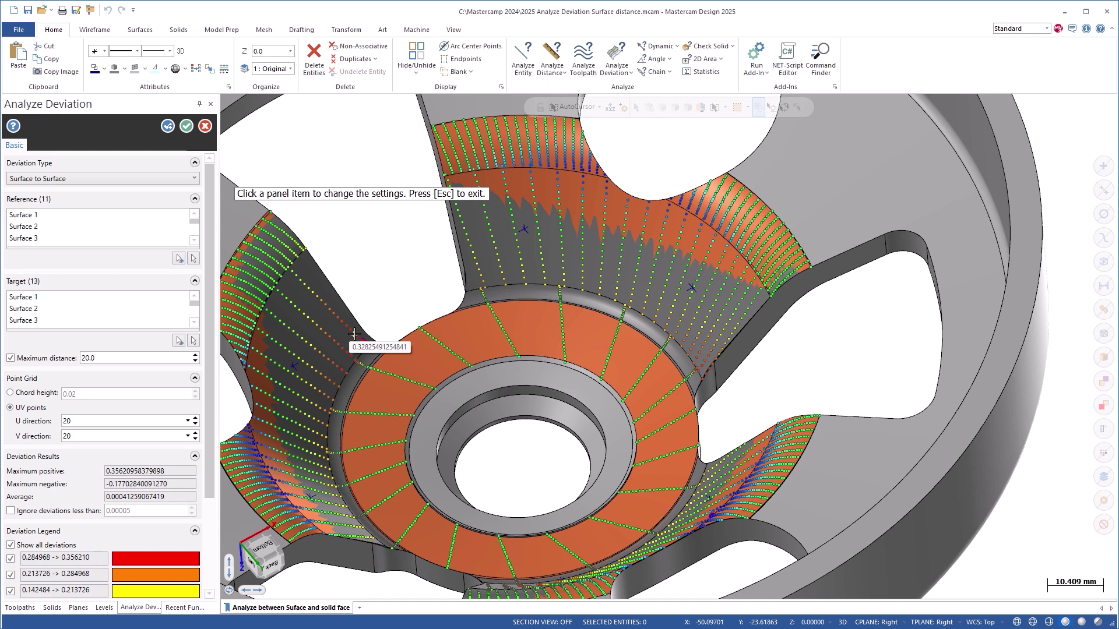
pyautogui.moveTo(210, 385); pyautogui.dragTo(190, 475)
pyautogui.scroll(-1, 190, 475)
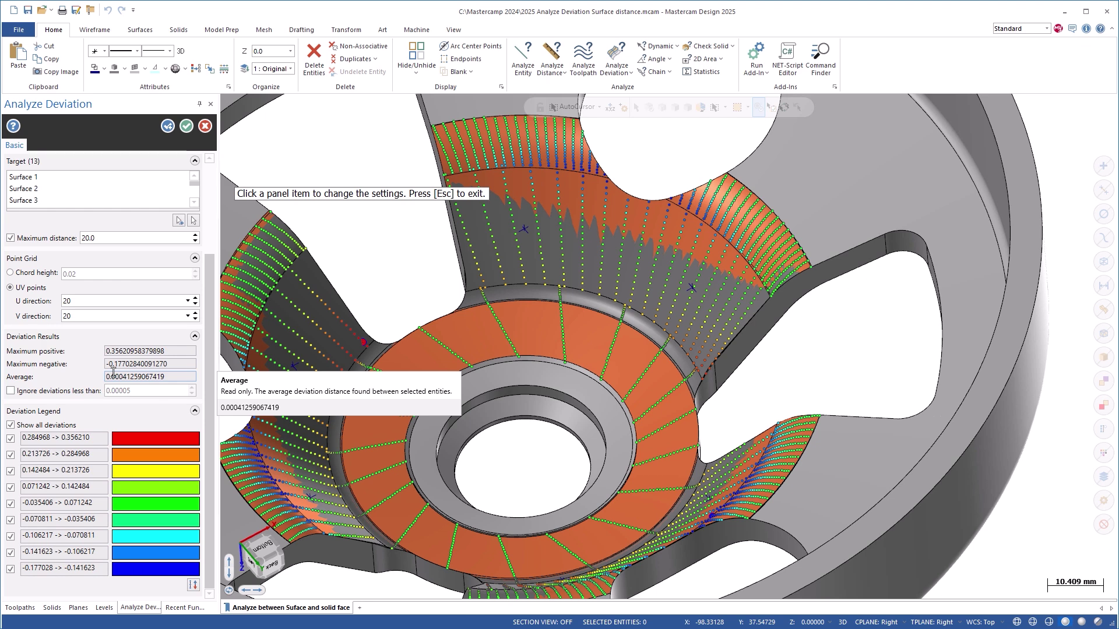
pyautogui.click(186, 126)
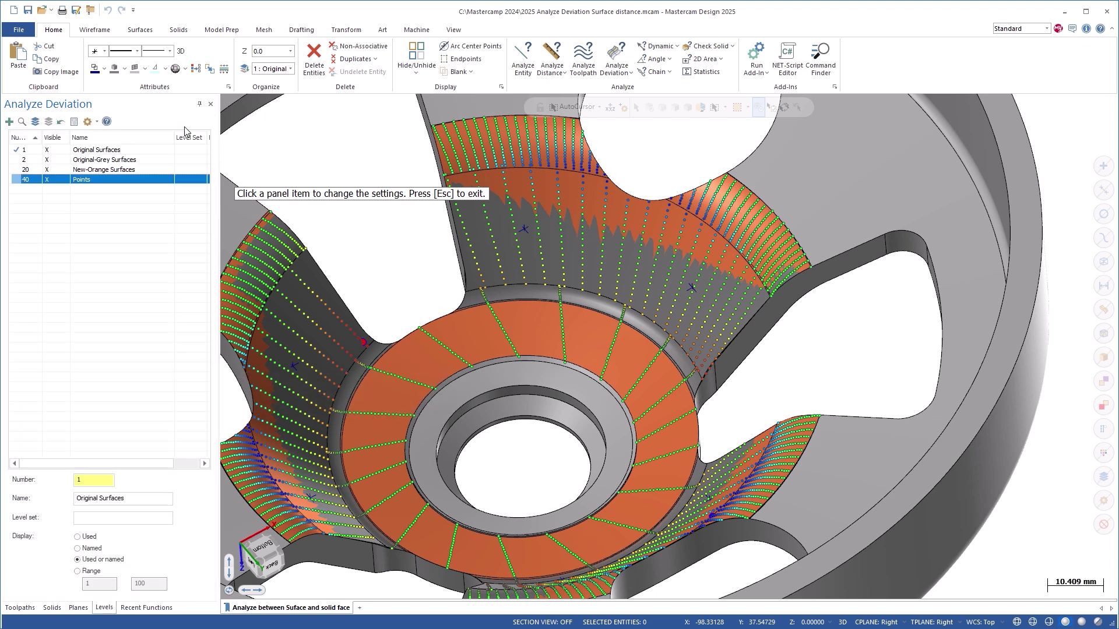
# Run a Point to Surface deviation analysis with the two points on the hub's conical wall as reference and its dark grey surface as target.
pyautogui.click(618, 65)
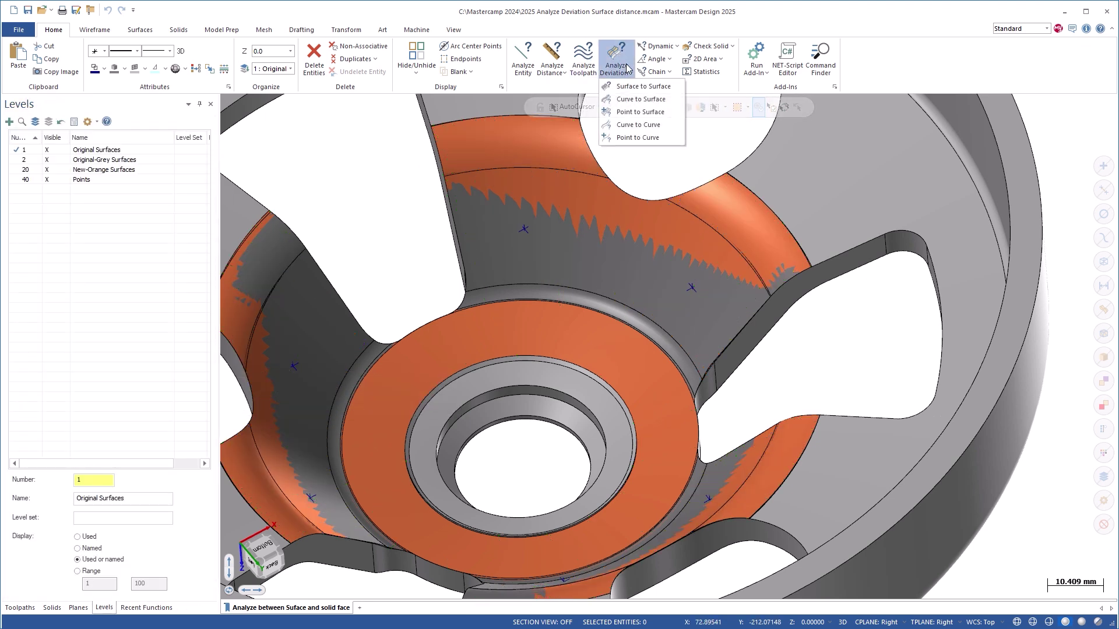
pyautogui.click(628, 112)
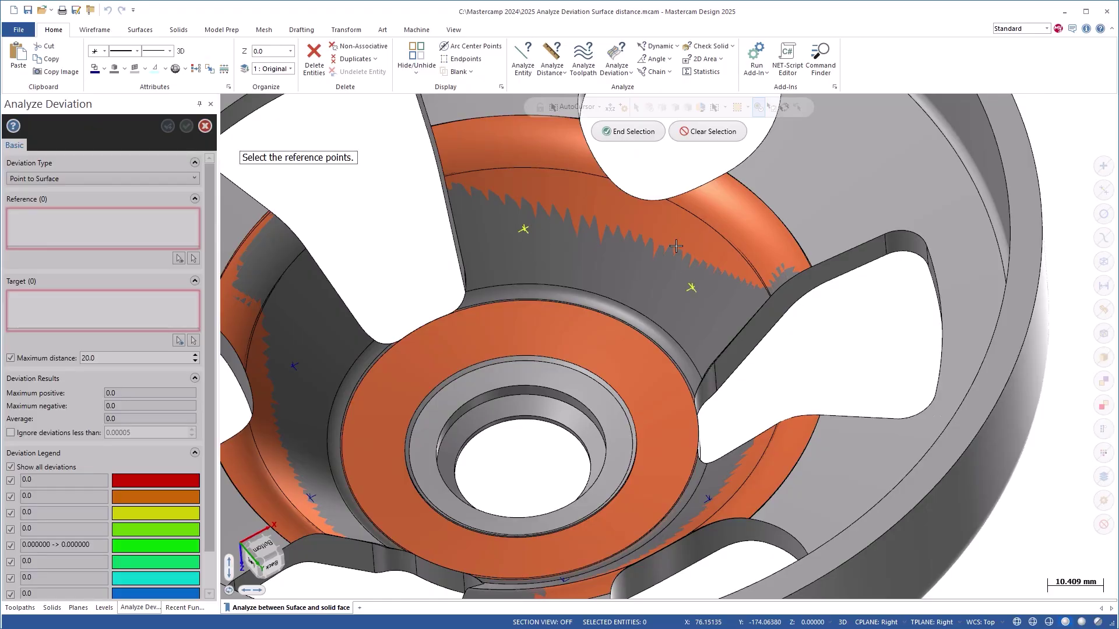
pyautogui.click(624, 135)
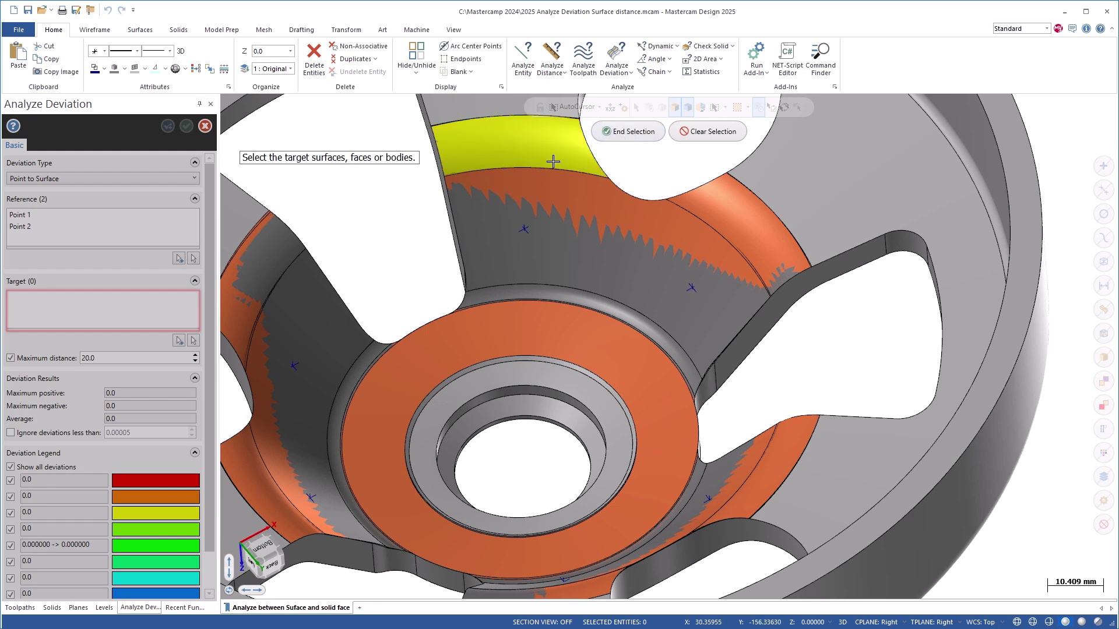
pyautogui.click(563, 254)
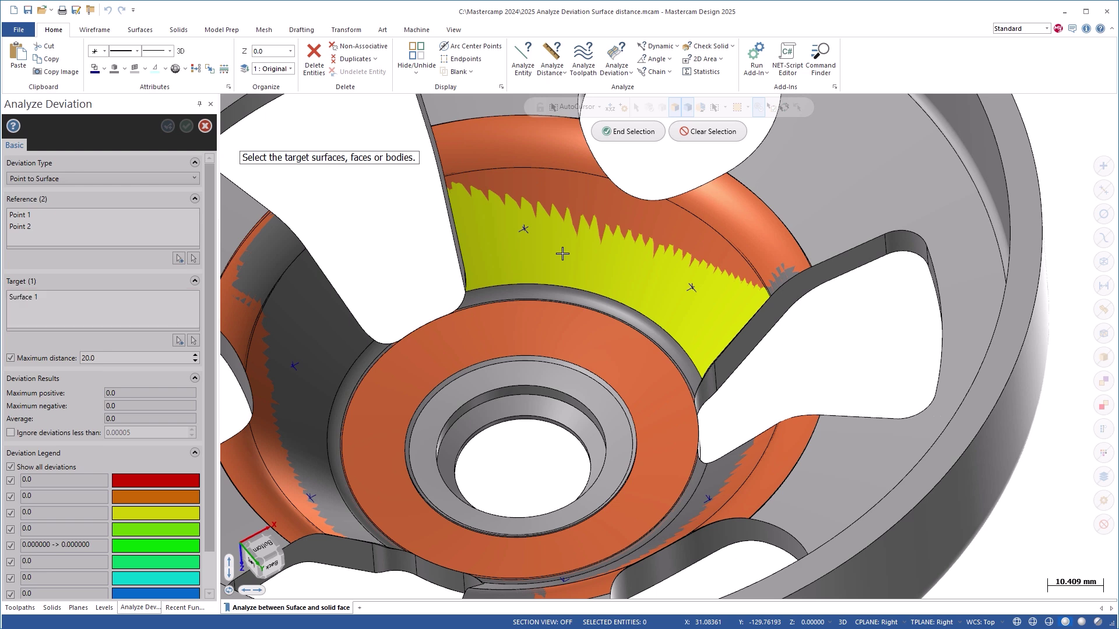
pyautogui.click(627, 132)
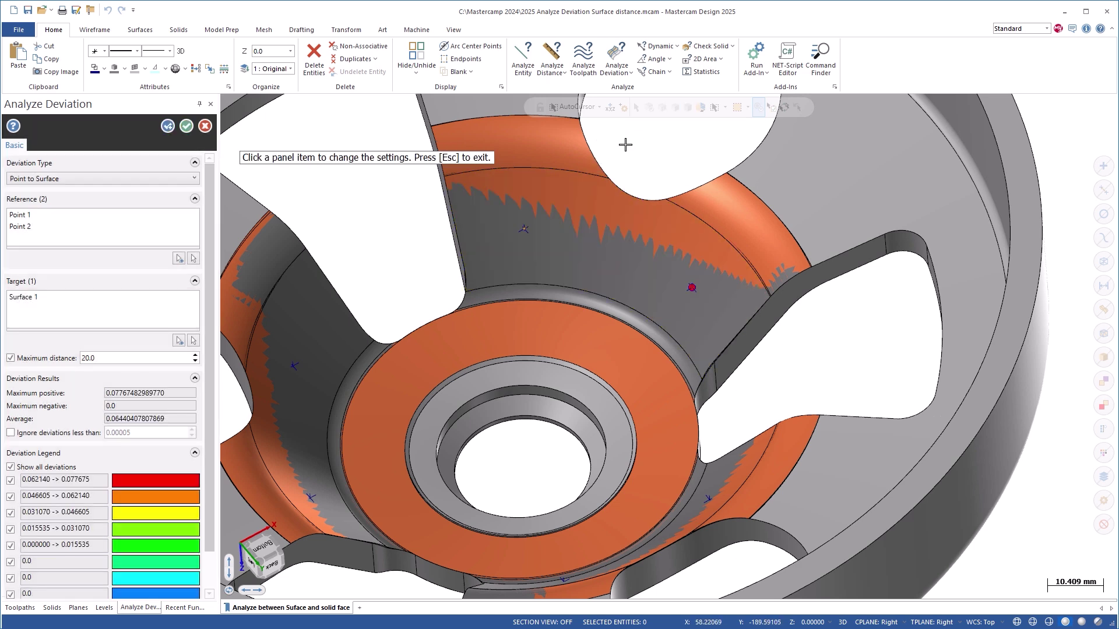
# Inspect the deviation value at each of the two points, review the results and legend, and finish the Point to Surface analysis.
pyautogui.moveTo(557, 317); pyautogui.dragTo(521, 300, button='middle')
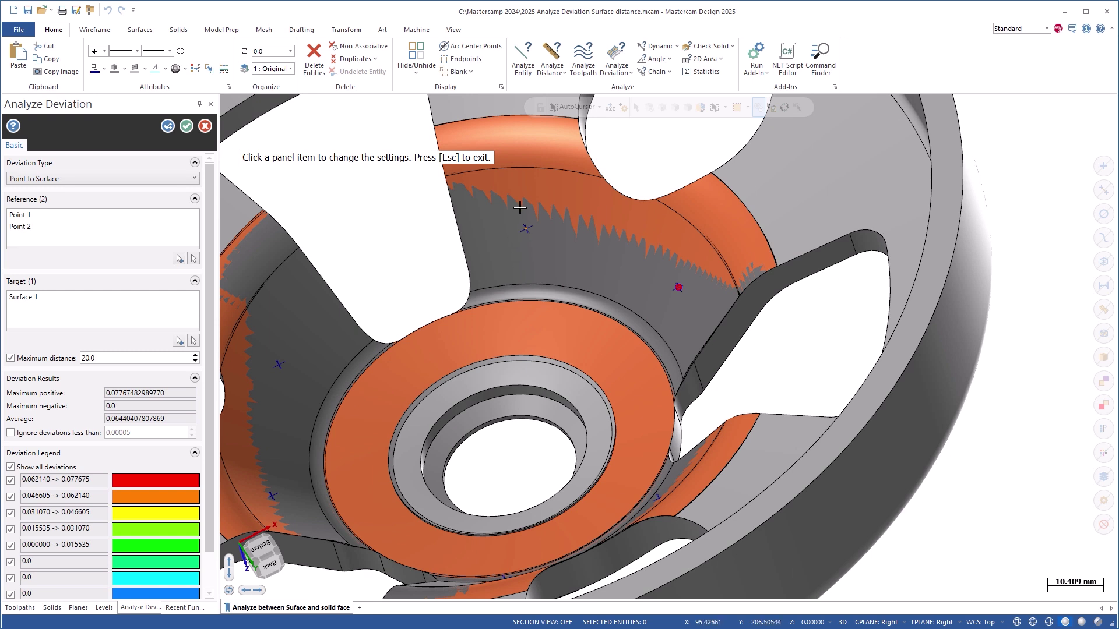
pyautogui.moveTo(525, 227)
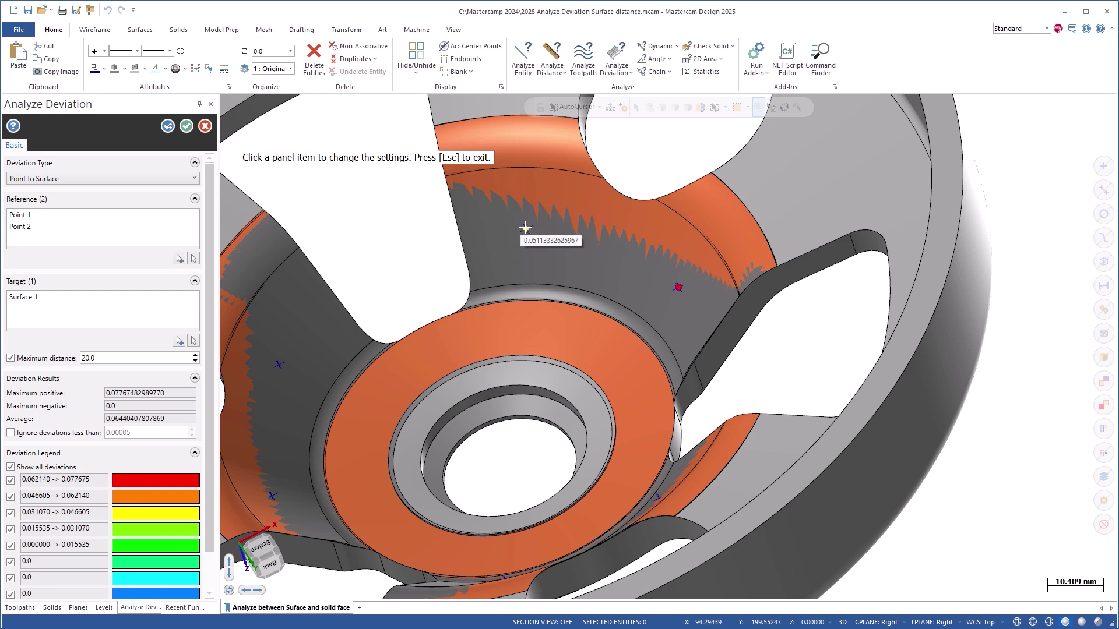
pyautogui.moveTo(681, 288)
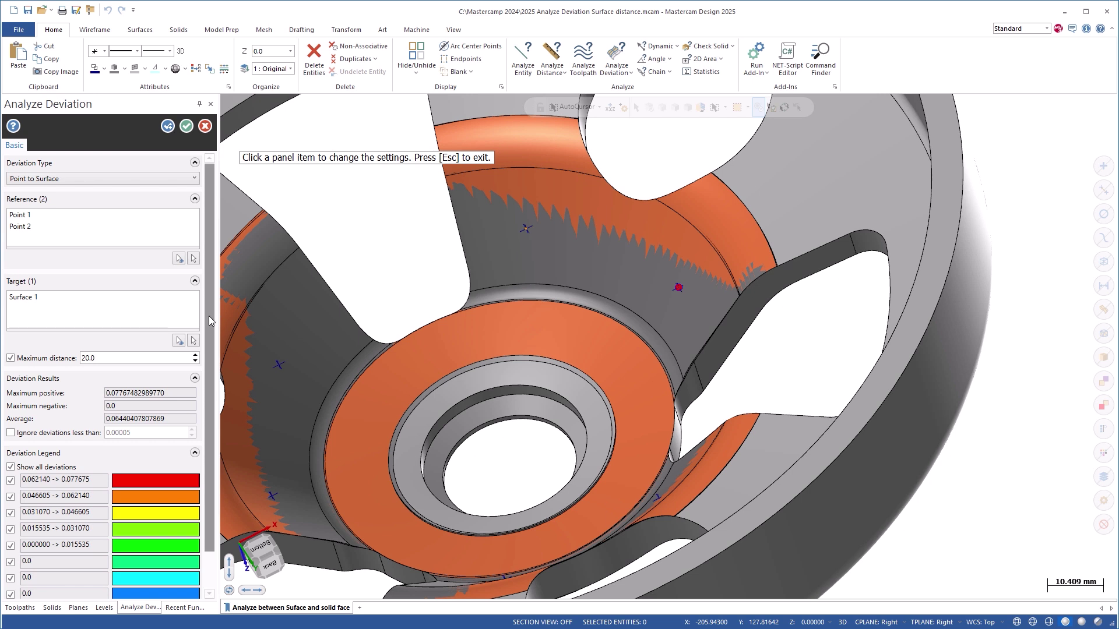
pyautogui.moveTo(208, 321); pyautogui.dragTo(204, 381)
pyautogui.moveTo(119, 348)
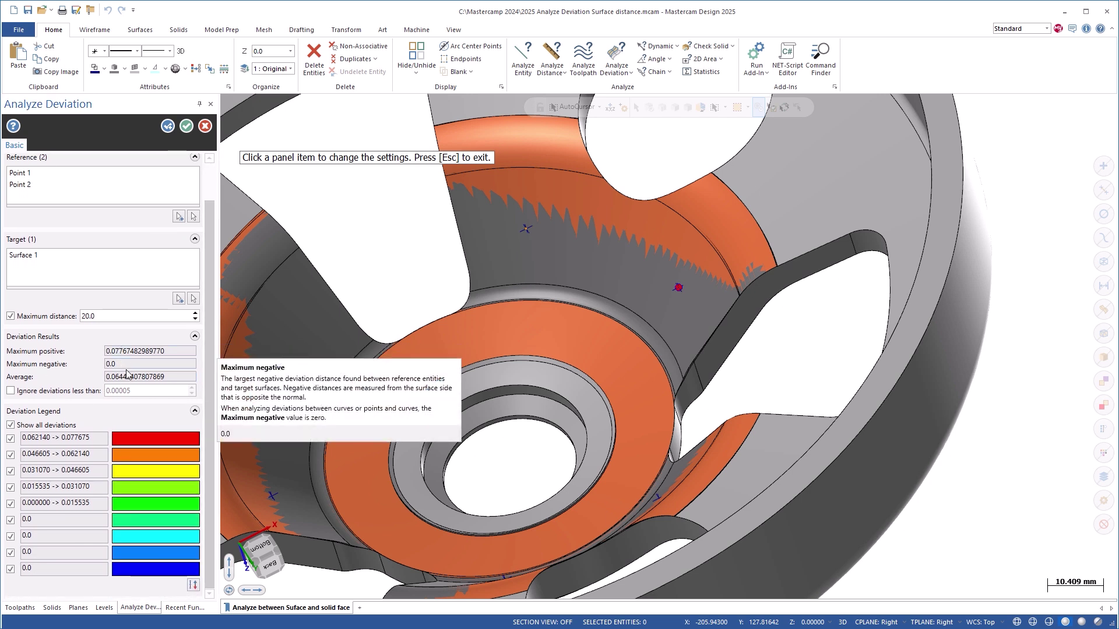
pyautogui.moveTo(140, 395)
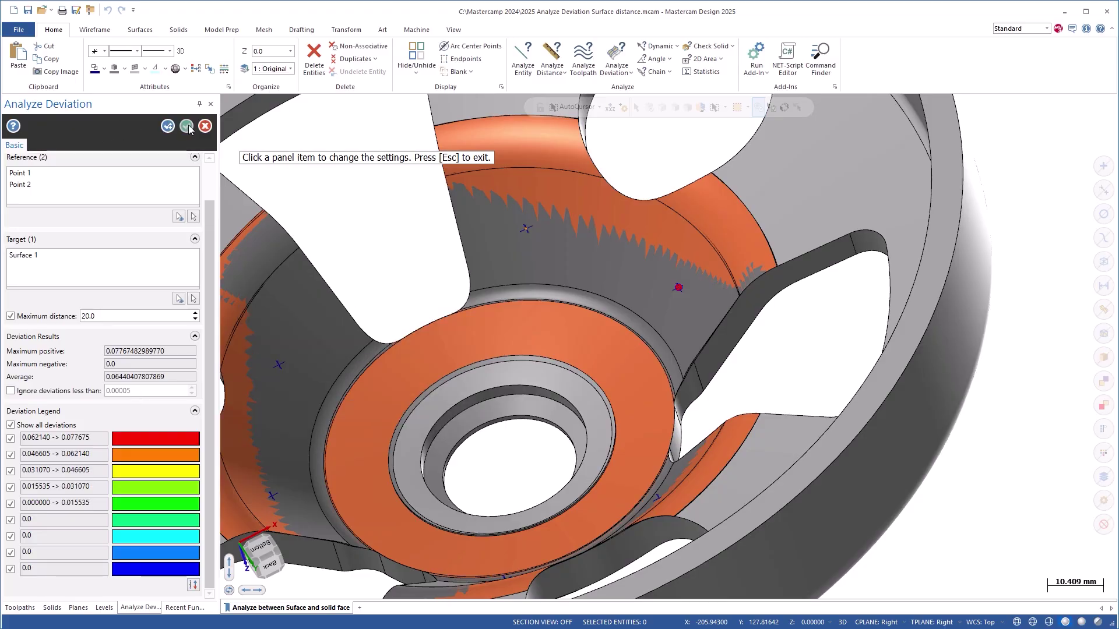
pyautogui.click(187, 126)
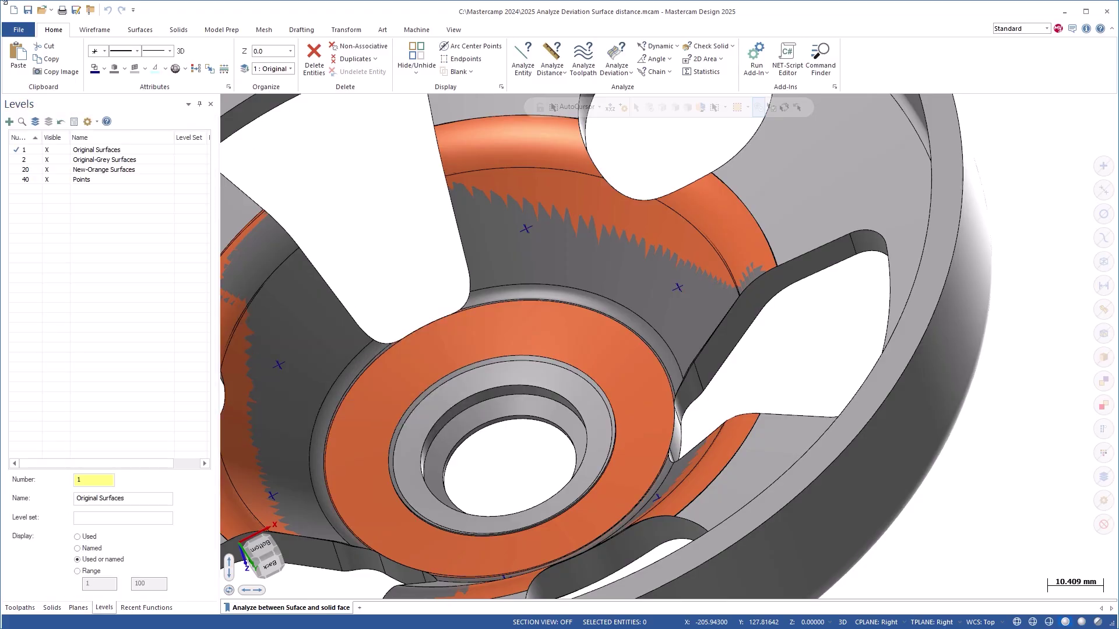
# Open the recent file Analyze Deviation.mcam and examine the outer edge of the impeller blade's green surfaces up close.
pyautogui.click(52, 10)
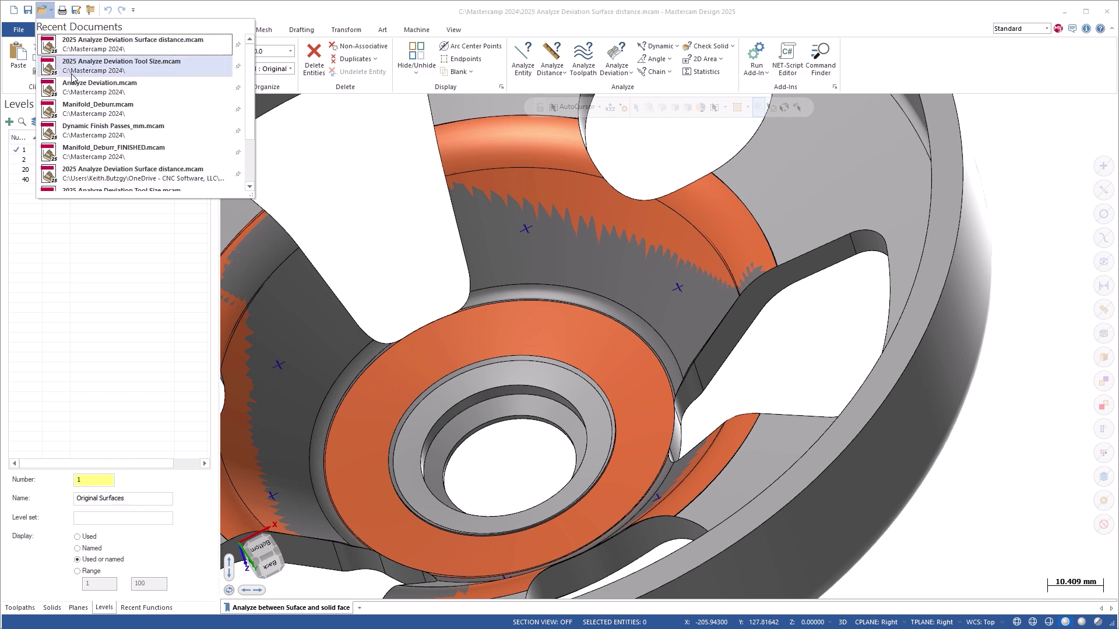
pyautogui.click(99, 109)
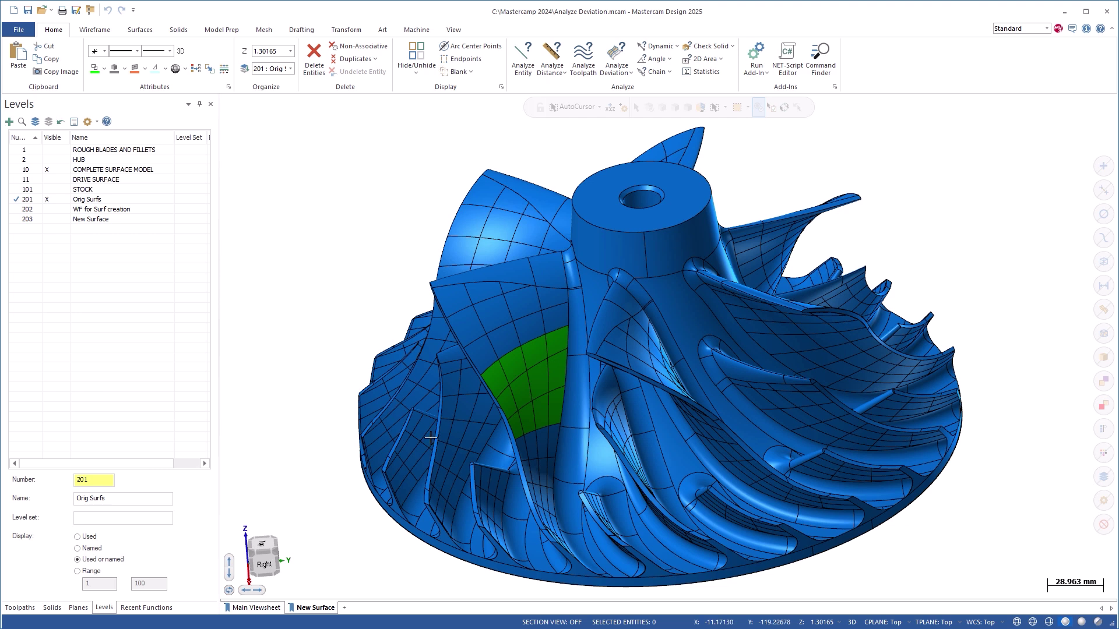
pyautogui.scroll(5, 504, 429)
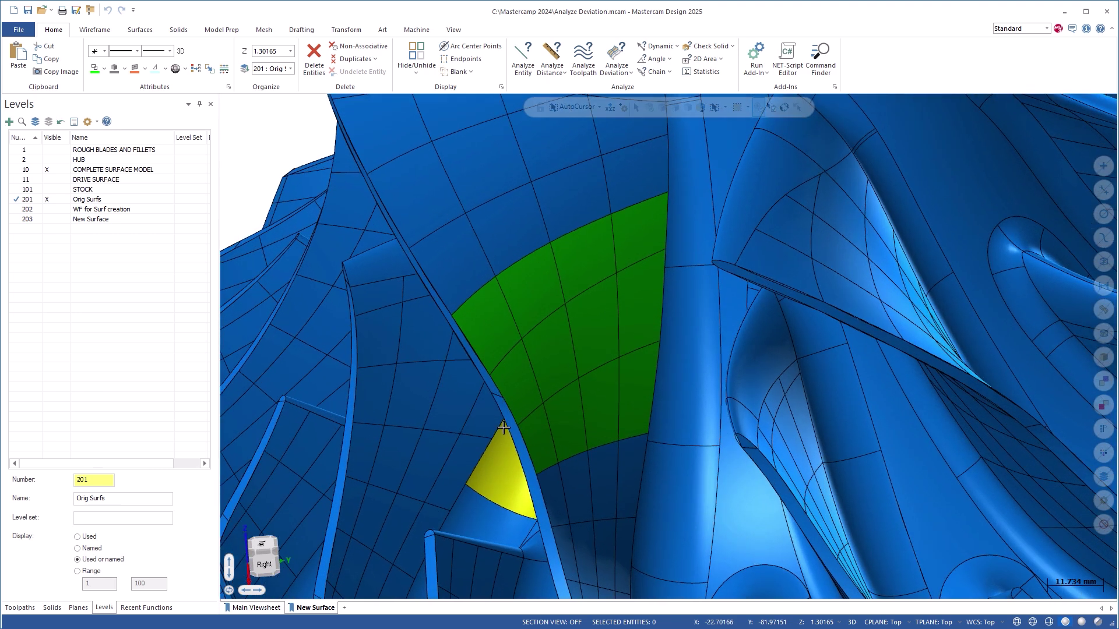
pyautogui.scroll(4, 528, 382)
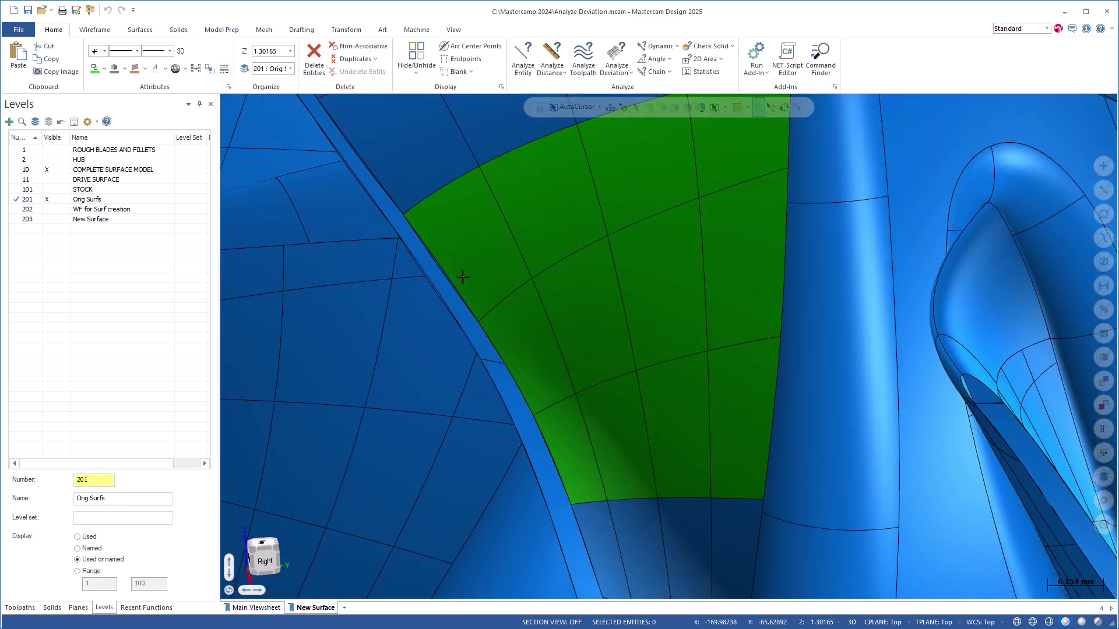
pyautogui.scroll(6, 460, 271)
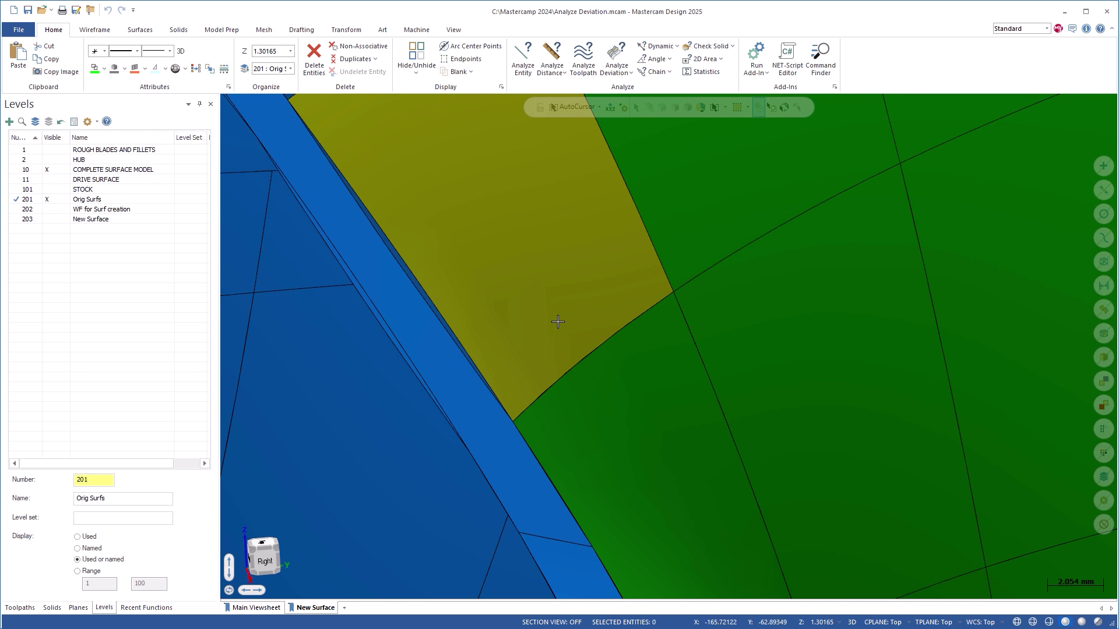
pyautogui.scroll(2, 558, 321)
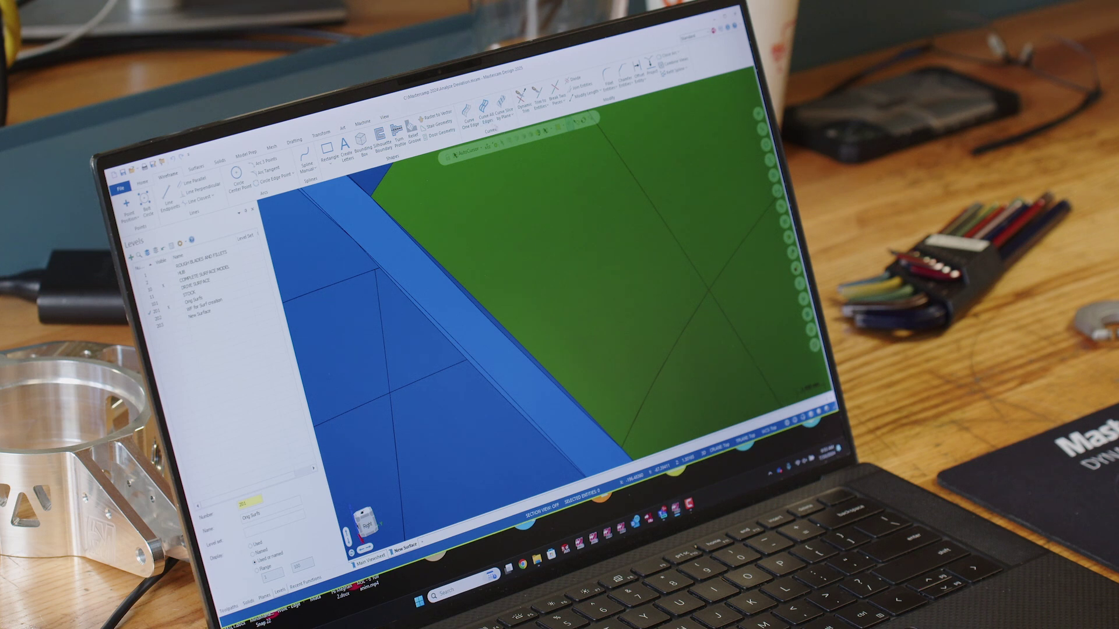
# Create Curve On One Edge curves along the green surface's outer edge and the facing edge of the adjacent blue surface.
pyautogui.click(468, 117)
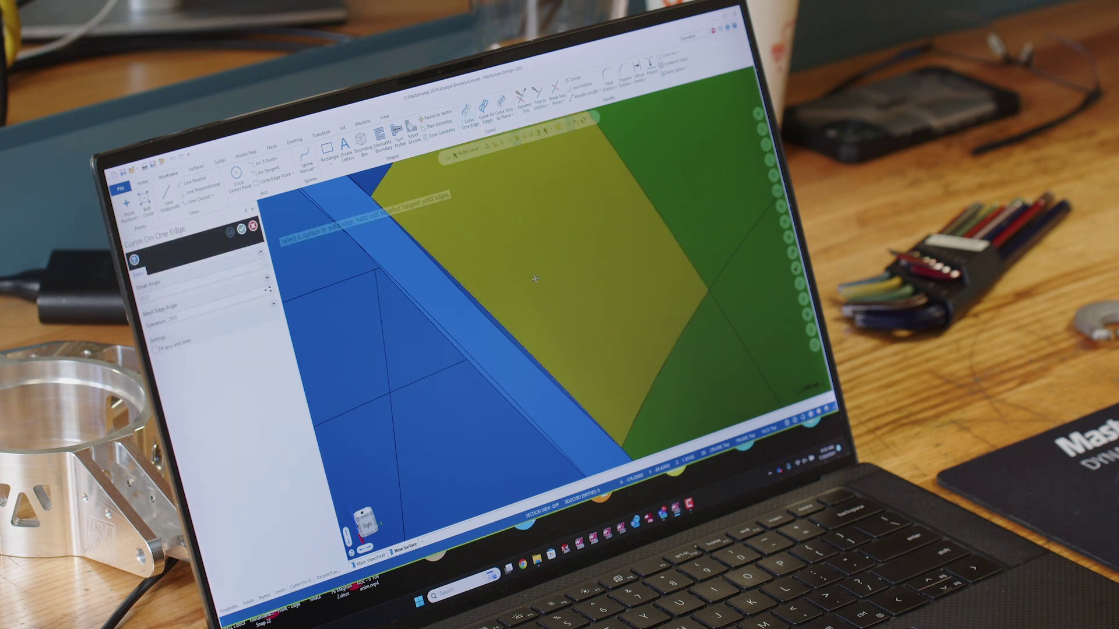
pyautogui.click(517, 304)
pyautogui.click(504, 321)
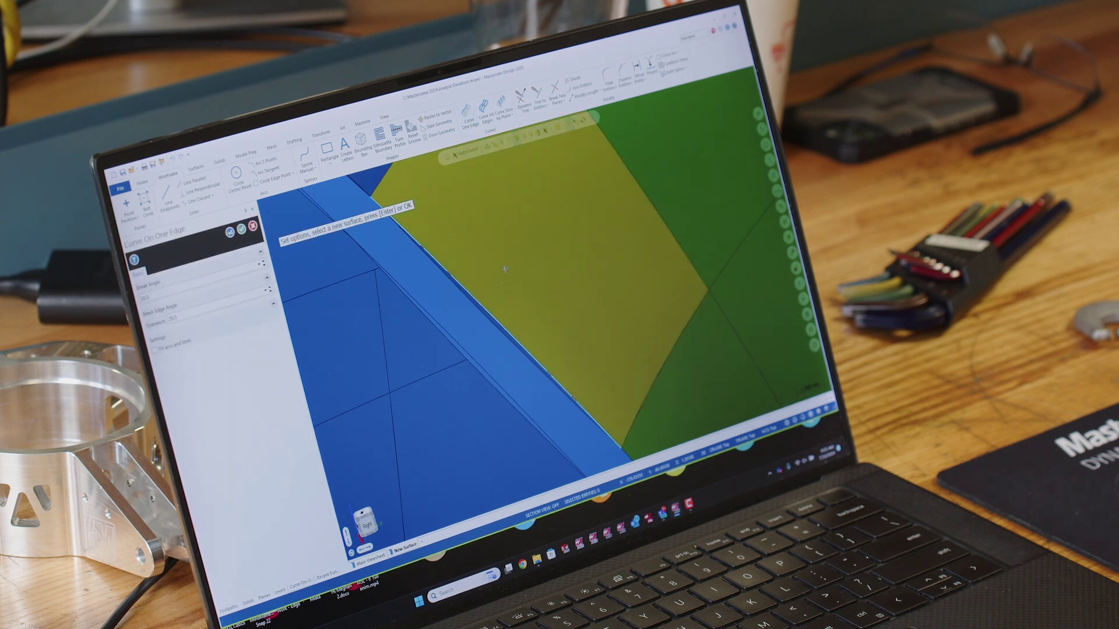
pyautogui.click(487, 341)
pyautogui.click(499, 324)
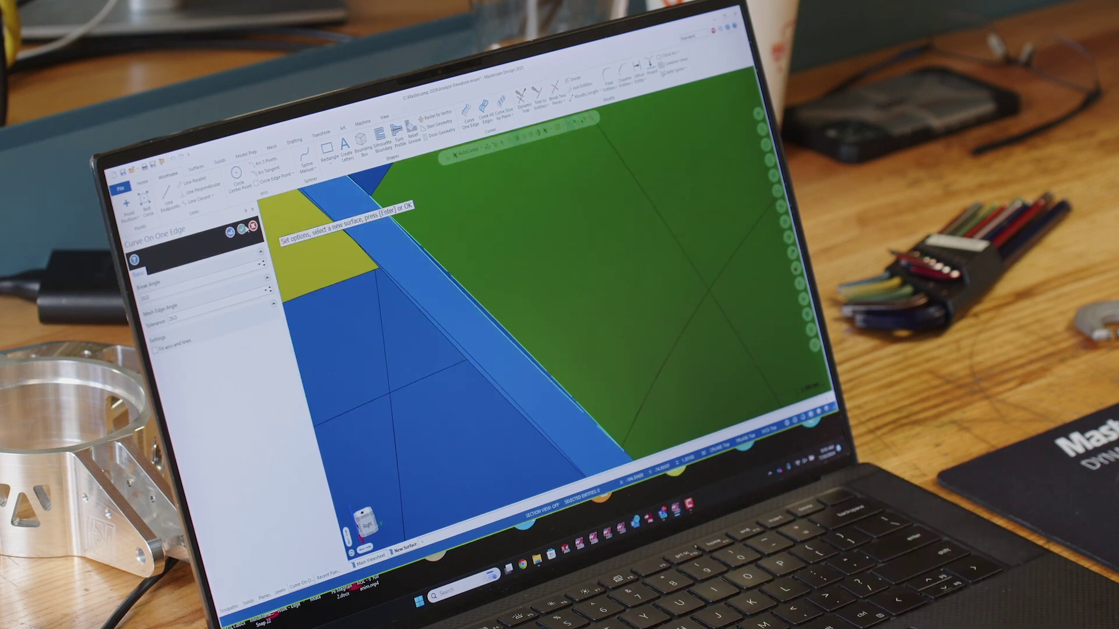
pyautogui.click(242, 228)
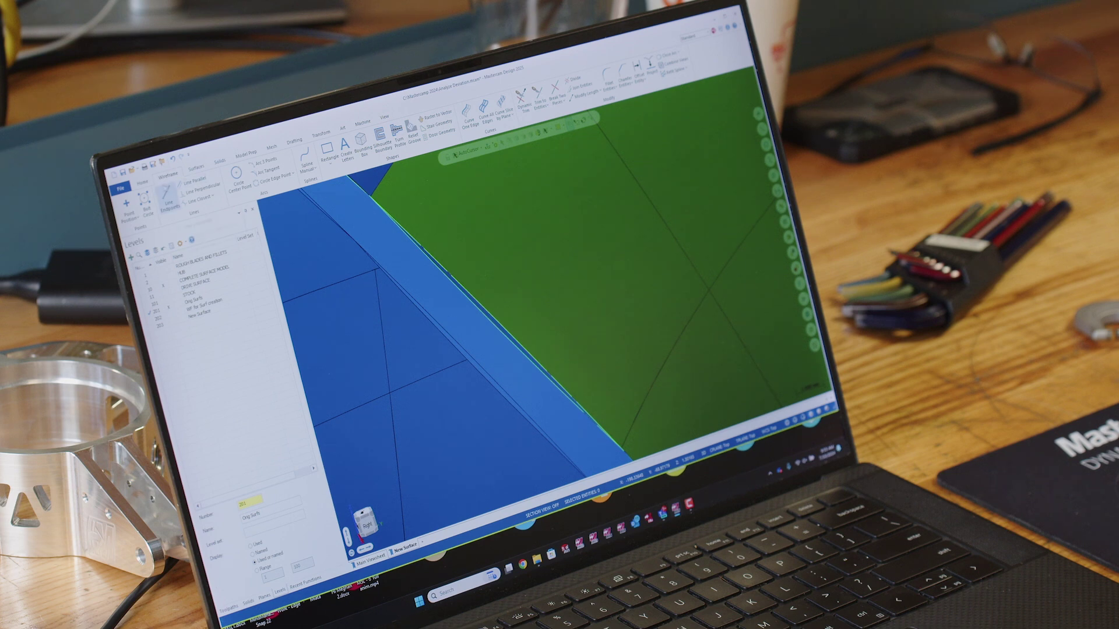
# Run a Curve to Curve deviation analysis using one edge curve as the reference chain and the facing edge curve as the target.
pyautogui.click(142, 182)
pyautogui.click(493, 121)
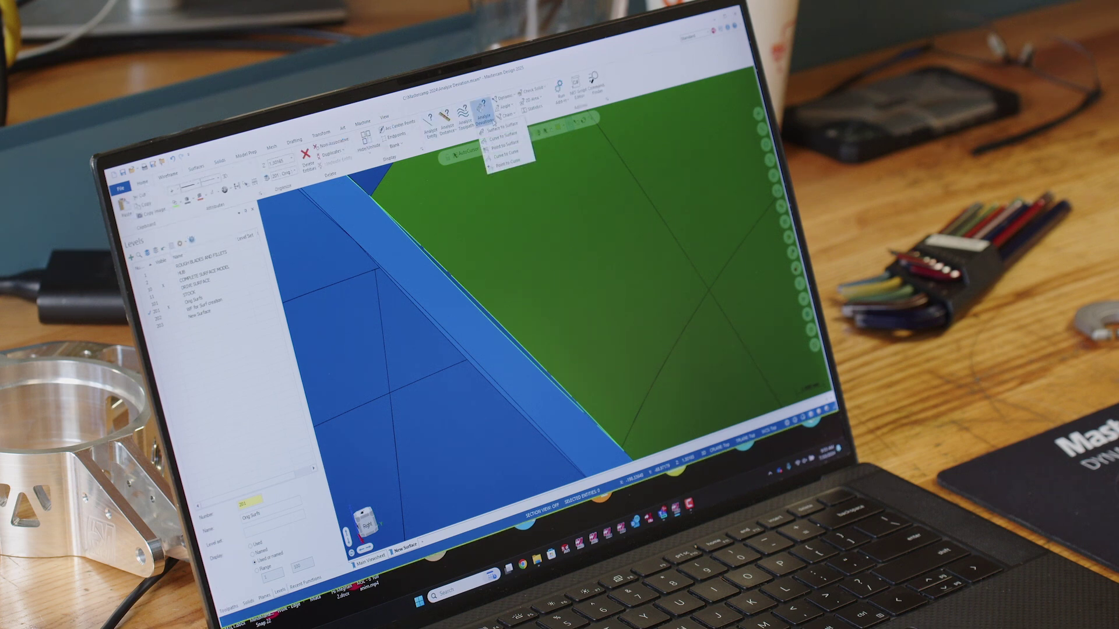
pyautogui.click(504, 145)
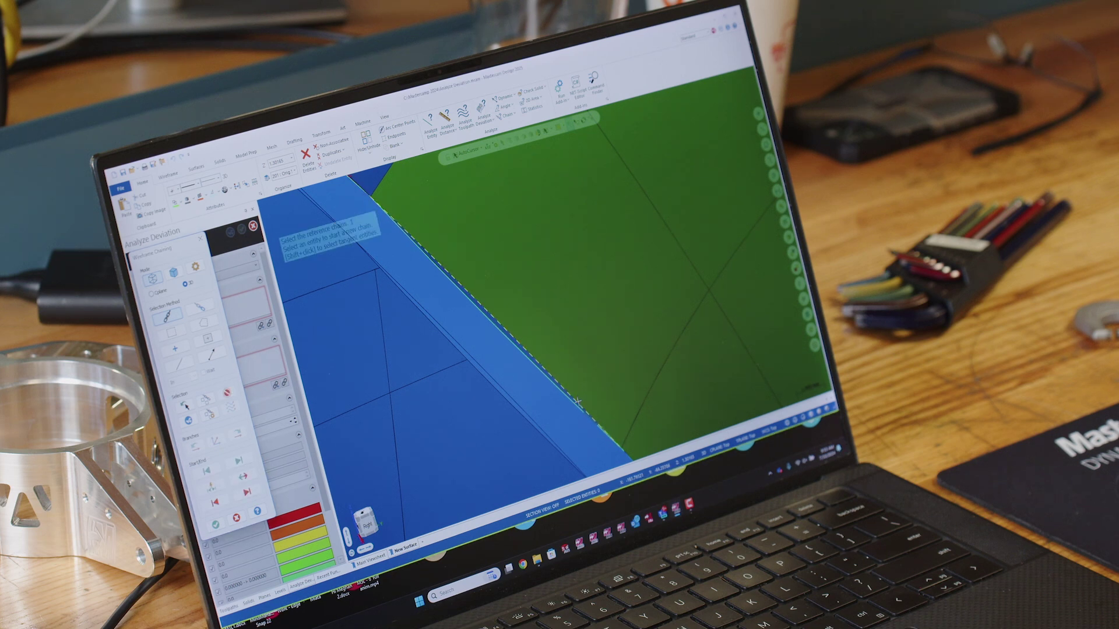
pyautogui.press('Return')
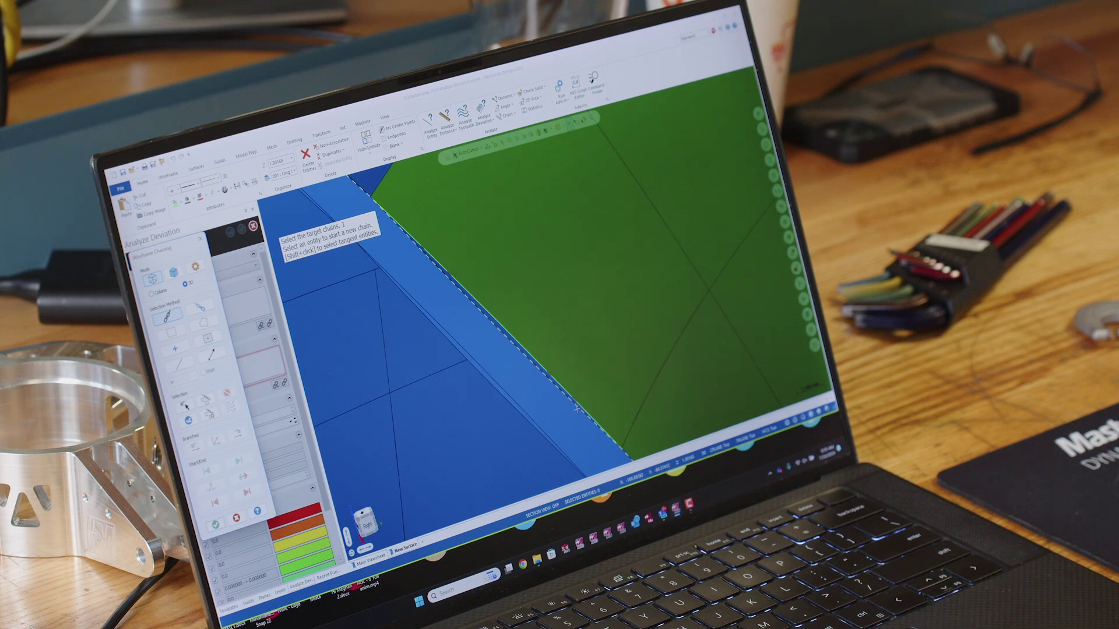
pyautogui.press('Return')
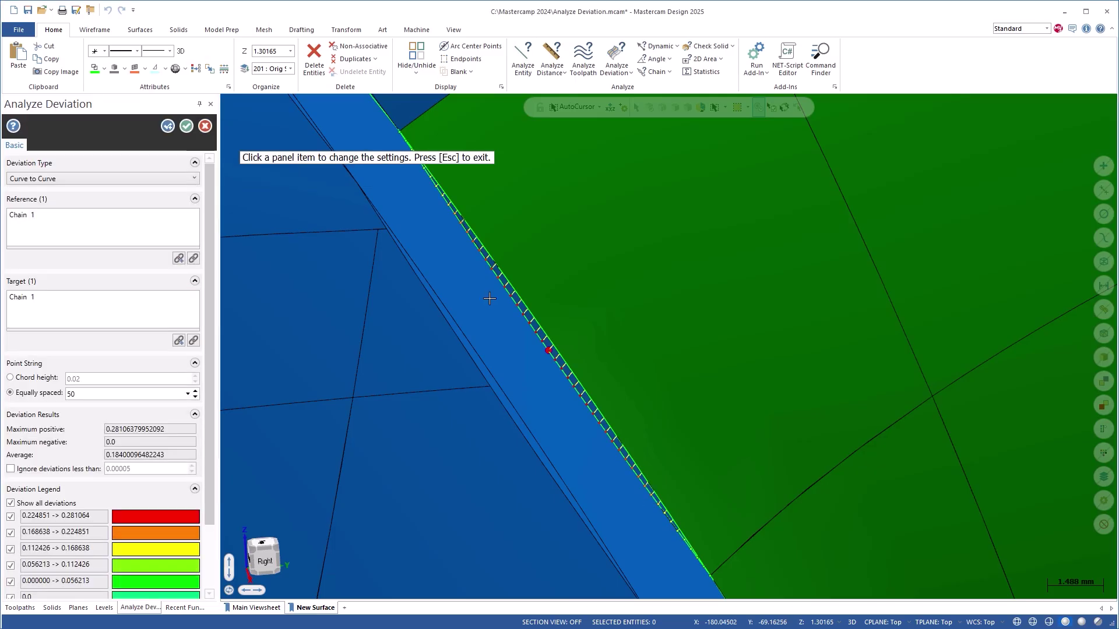
# Examine the deviation lines across the gap between the two edge curves and check the values at individual points, including the red maximum.
pyautogui.scroll(3, 536, 349)
pyautogui.scroll(2, 544, 362)
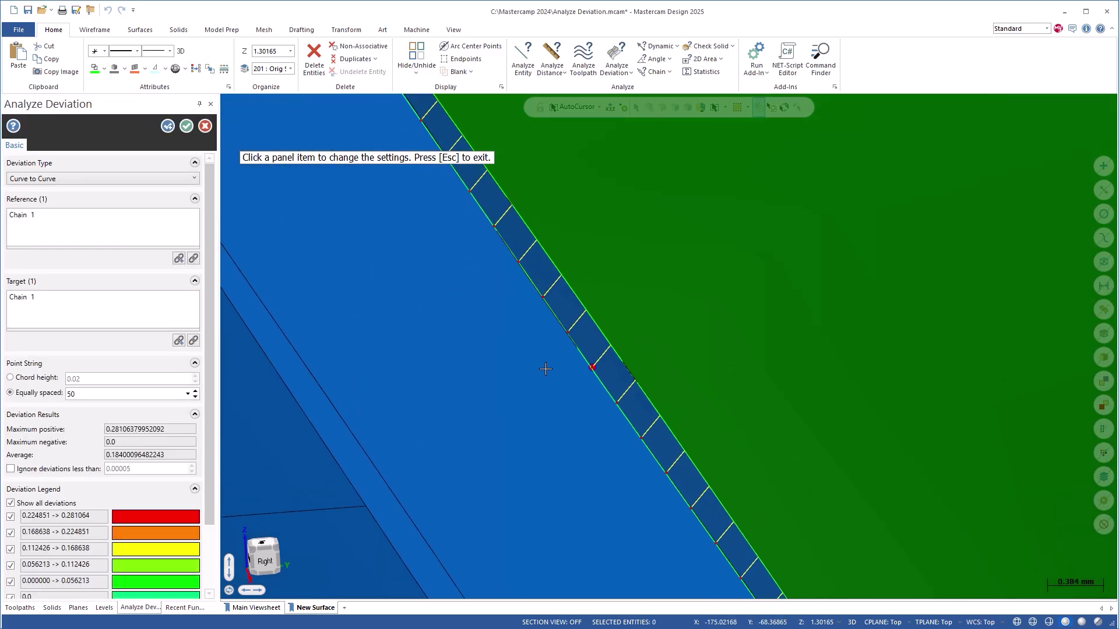
pyautogui.scroll(-1, 570, 335)
pyautogui.moveTo(567, 332)
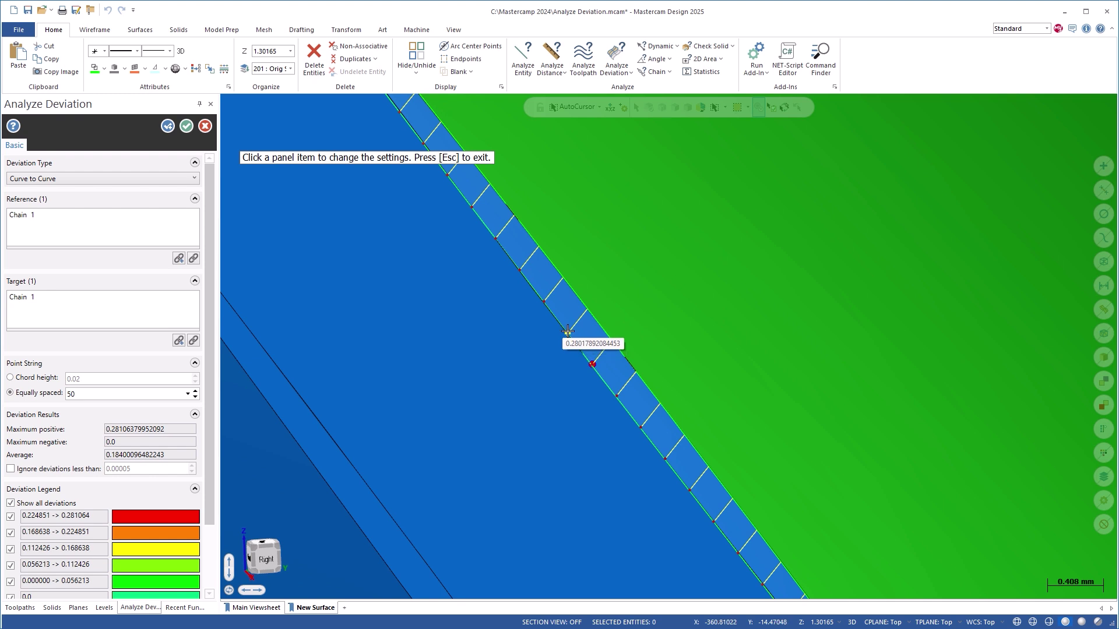
pyautogui.moveTo(592, 366)
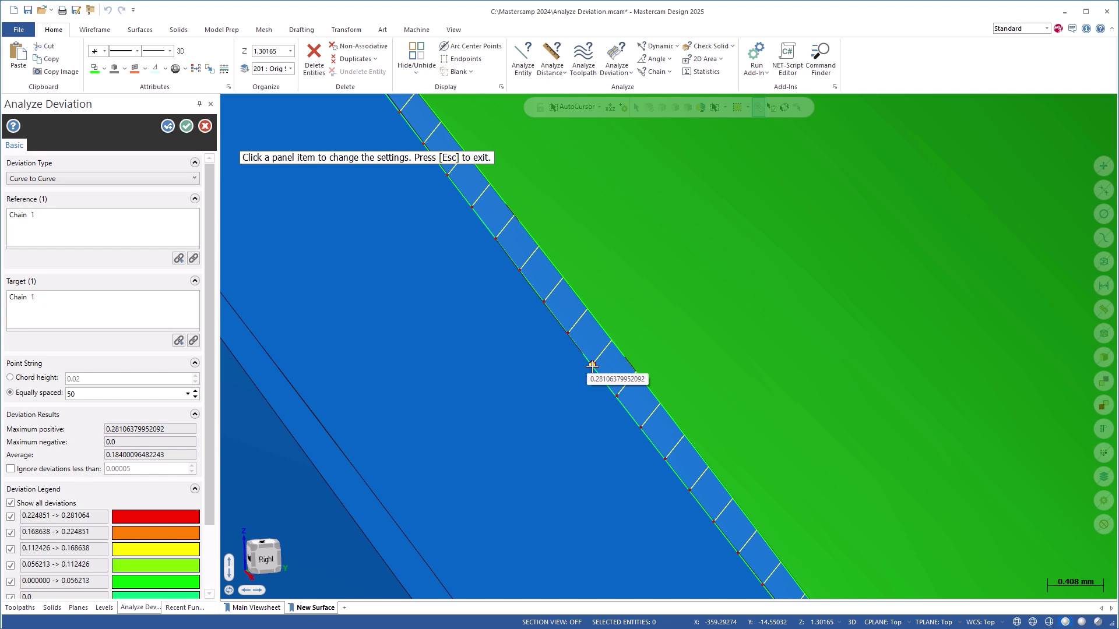
pyautogui.scroll(-2, 592, 366)
pyautogui.scroll(-3, 582, 356)
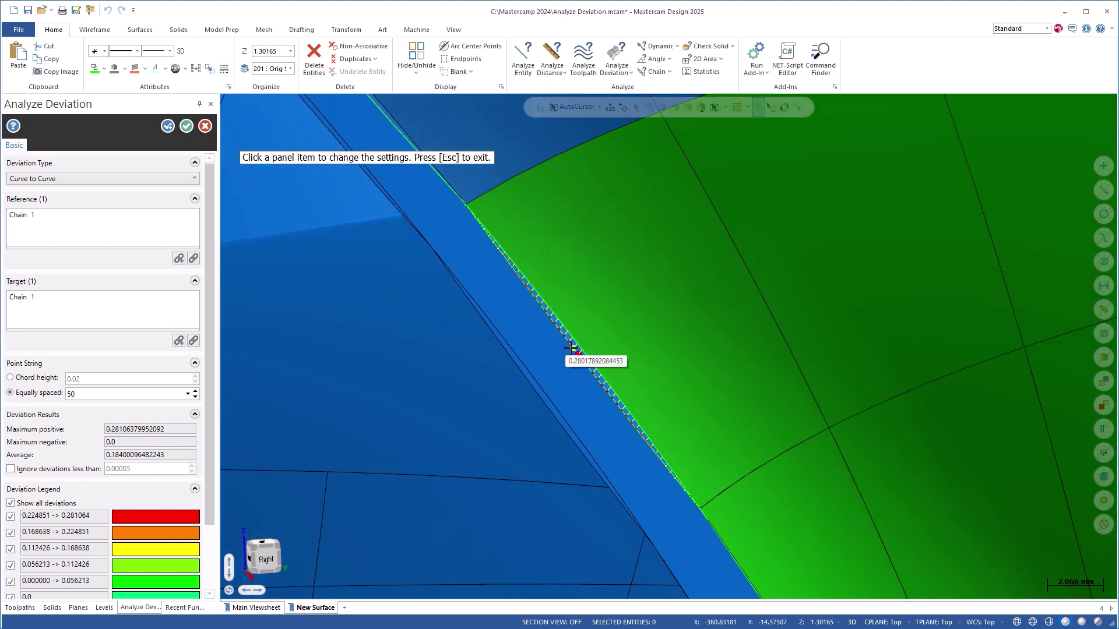